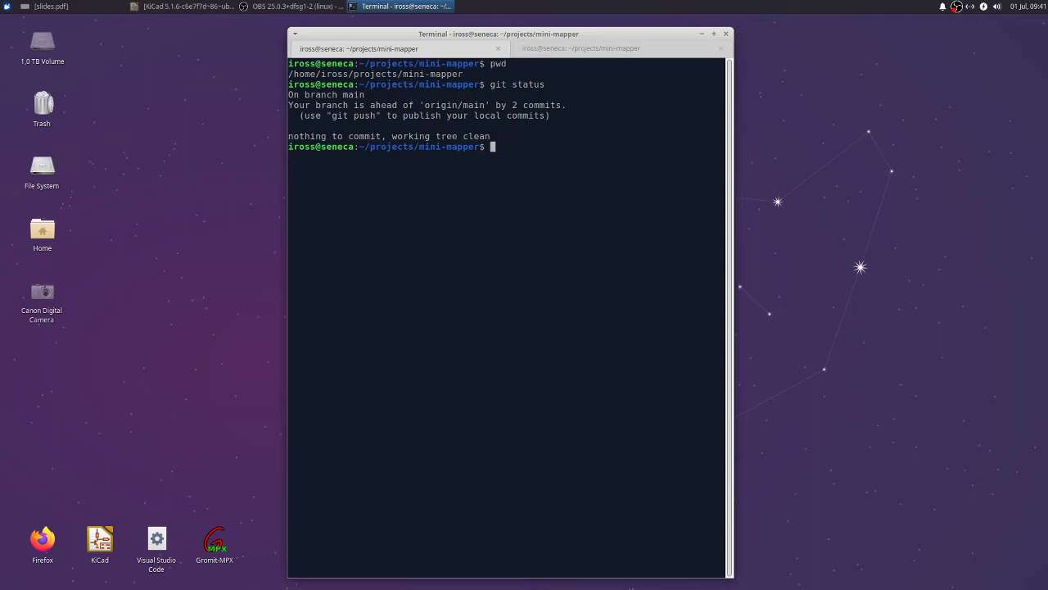
- List the contents of the mini-mapper project root and its prototypes and datasheets directories
text(ls)
key(Return)
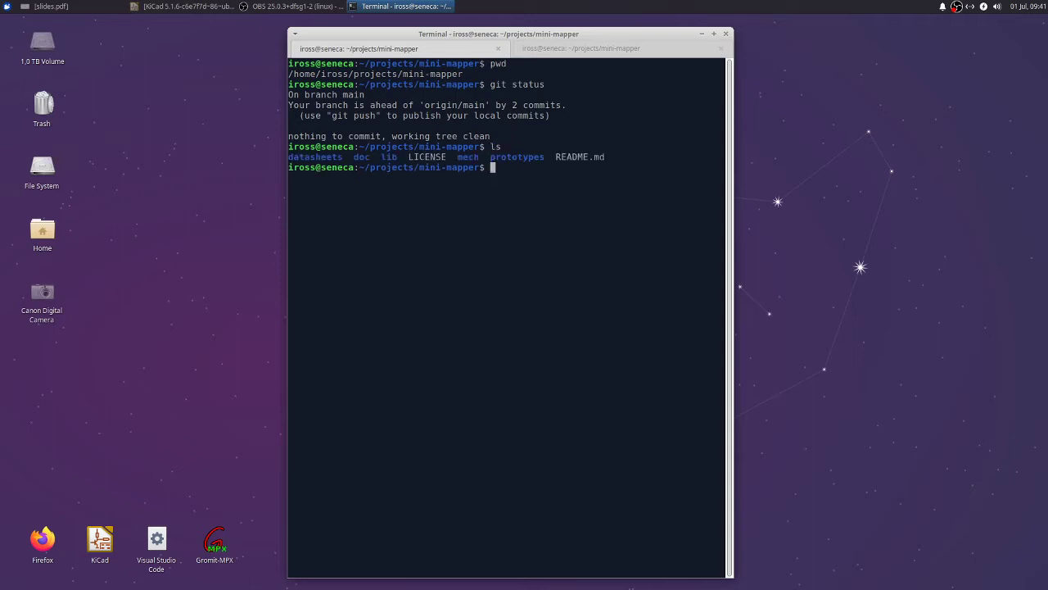
text(ls prototypes/)
key(Return)
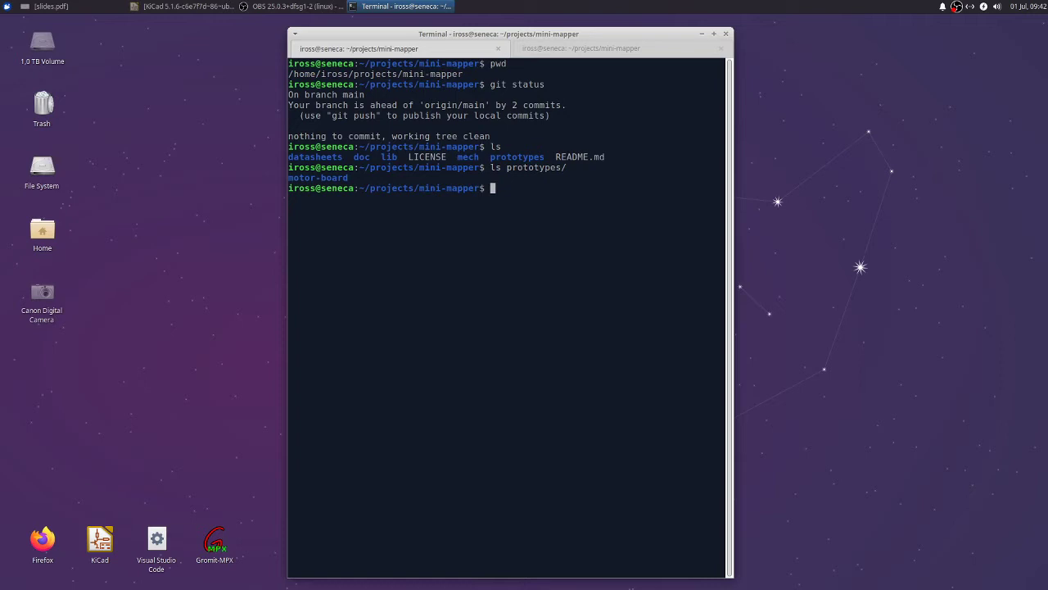
text(ls datasheets/)
key(Return)
- List the contents of the project's doc and mech directories
text(ls doc)
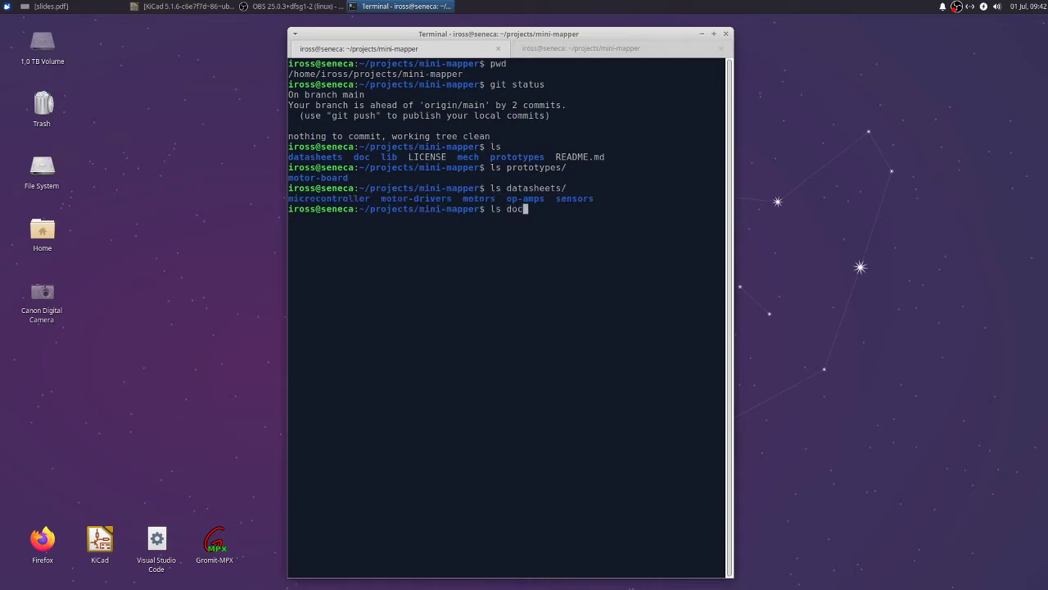
key(Return)
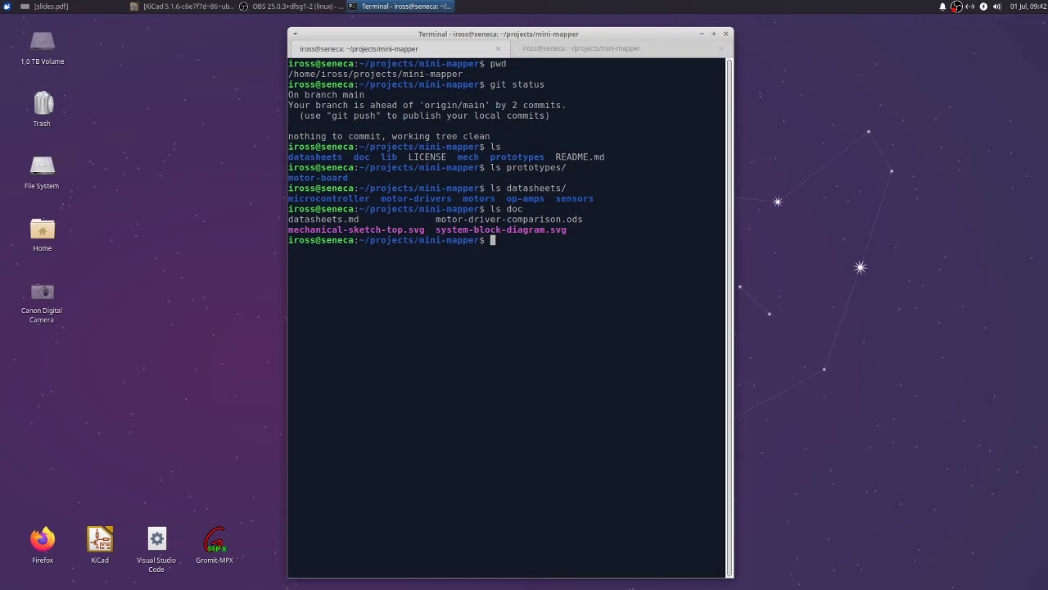
text(ls mech/)
key(Return)
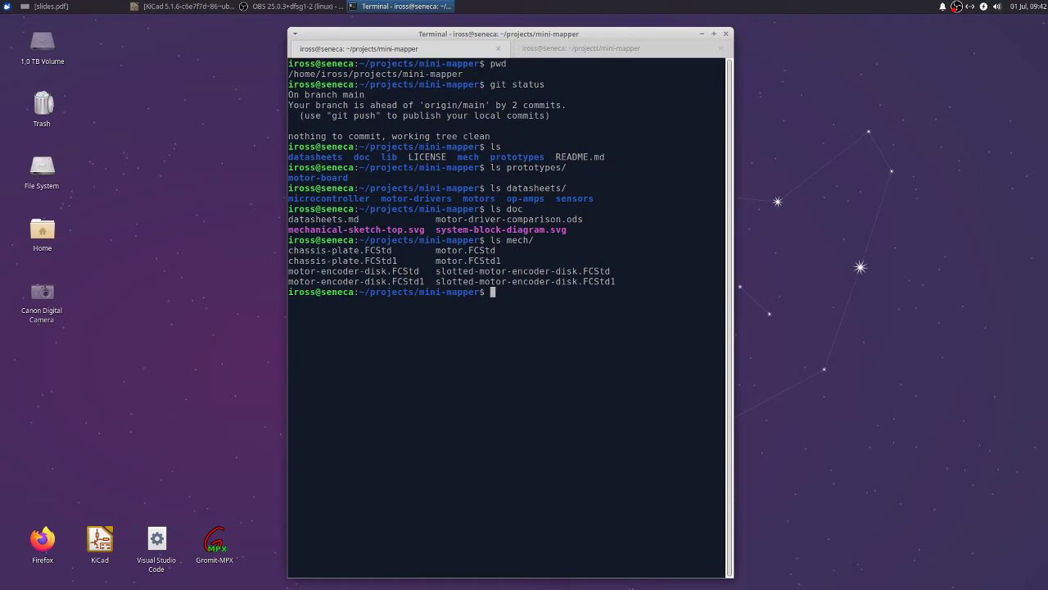
- List the contents of the lib directory and change into it
text(ls lib)
key(Return)
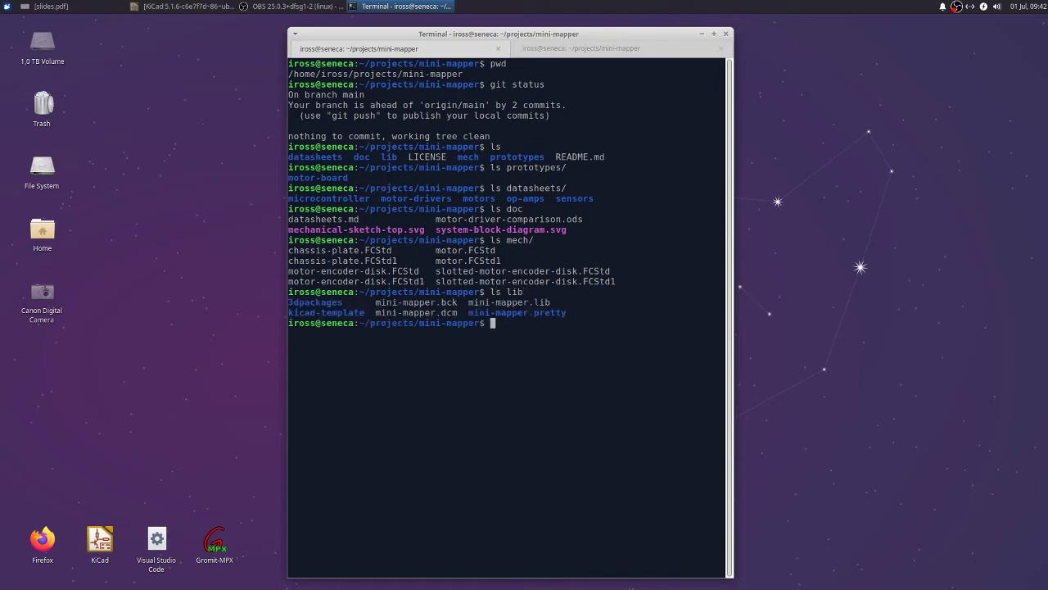
text(cd lib)
key(Return)
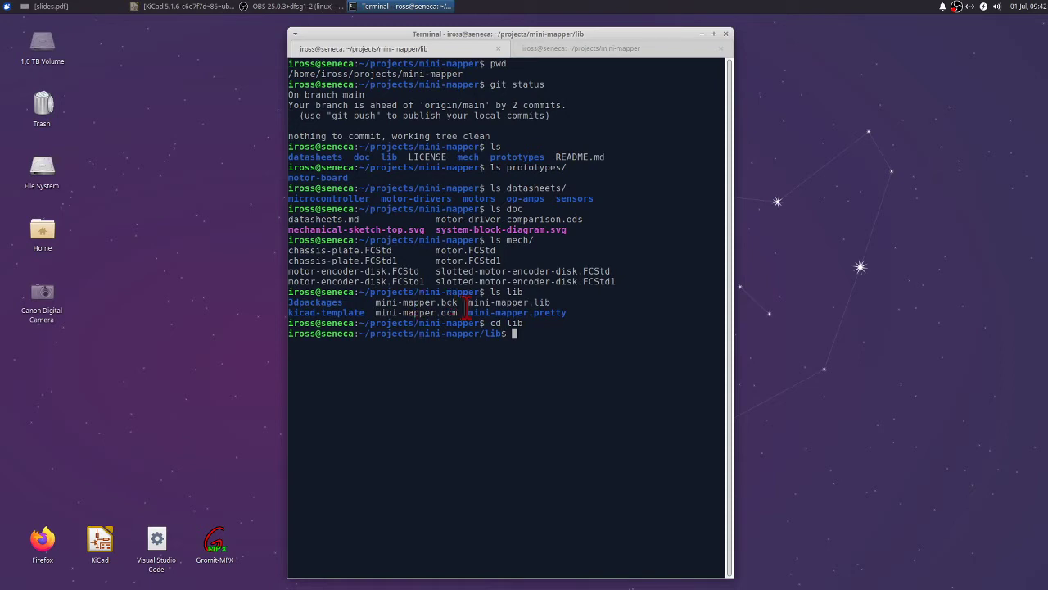
- Examine the mini-mapper.lib, mini-mapper.pretty, 3dpackages and kicad-template entries in the lib directory listing
drag(471, 303, 547, 303)
click(522, 303)
drag(468, 313, 543, 312)
click(523, 310)
double_click(300, 303)
click(301, 304)
double_click(322, 312)
click(335, 314)
- Switch to KiCad, inspect the title block of the mini-mapper.kicad_wks page layout with the full design tree shown, and close the editor
click(99, 547)
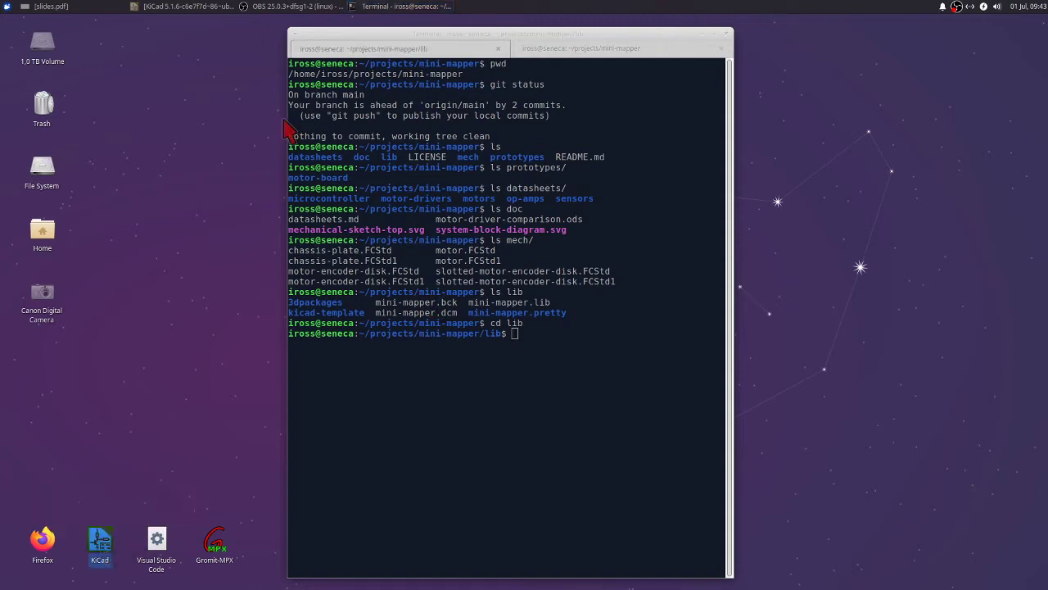
click(172, 8)
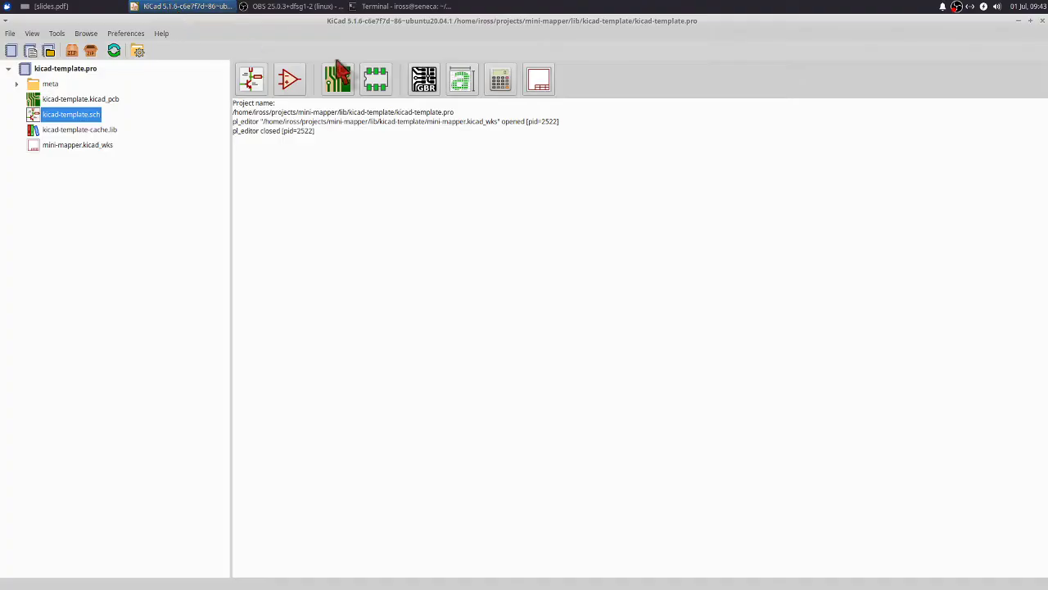
double_click(67, 147)
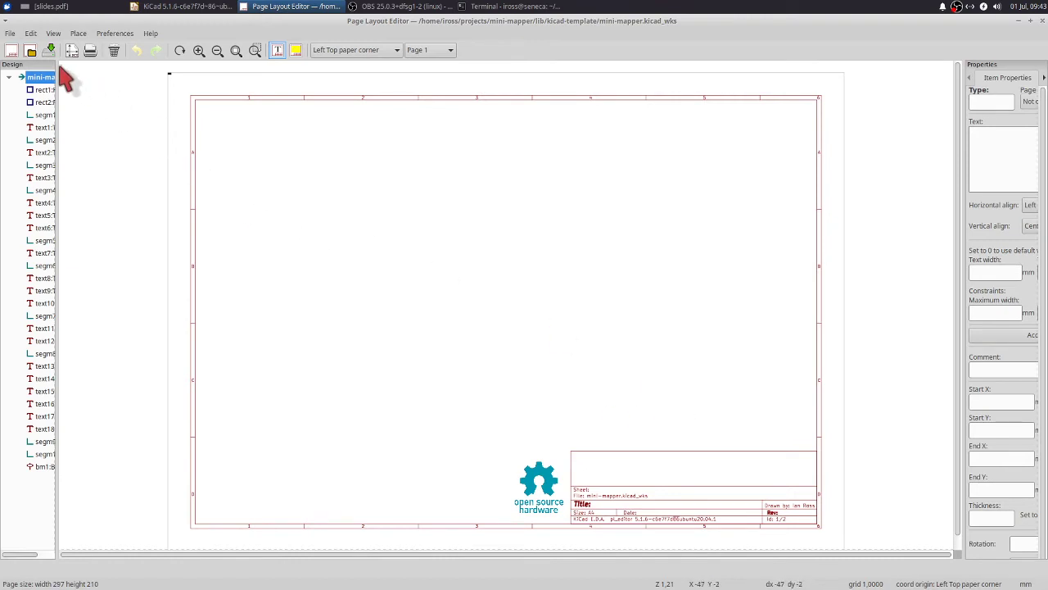
drag(55, 106, 151, 118)
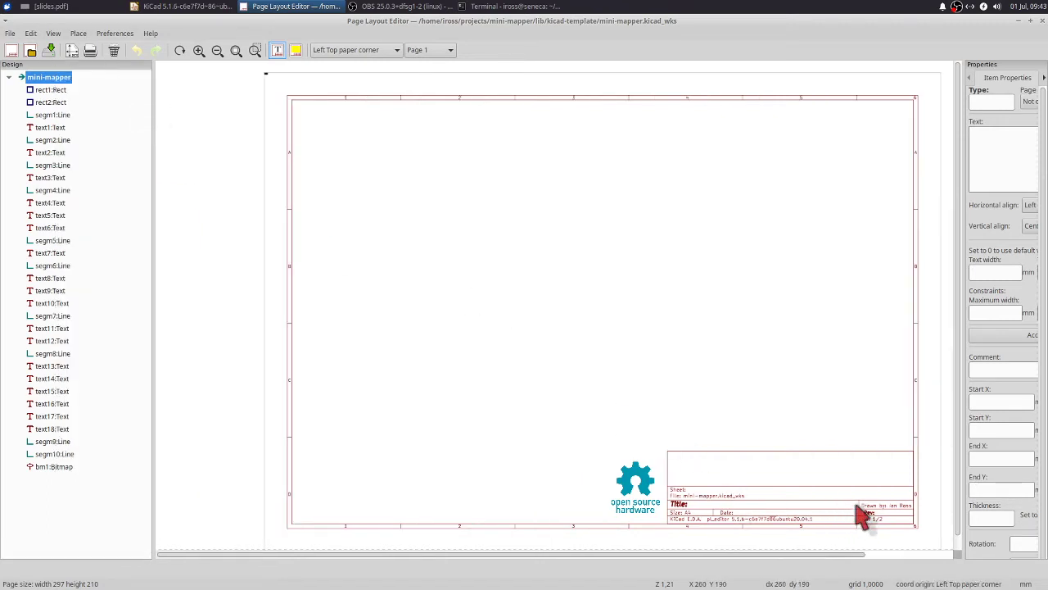
scroll(831, 516, up, 4)
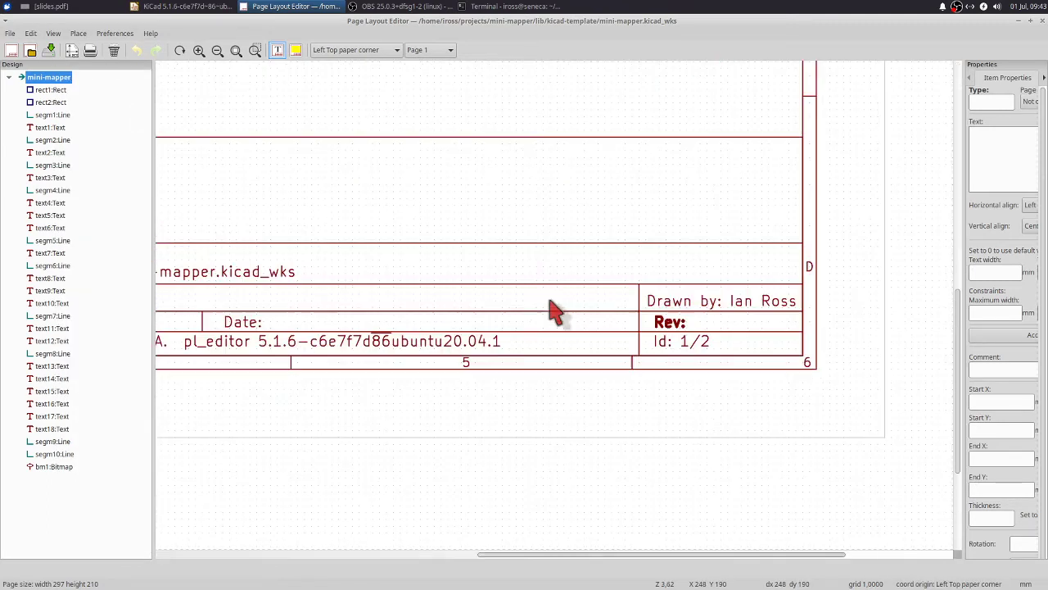
scroll(429, 300, down, 2)
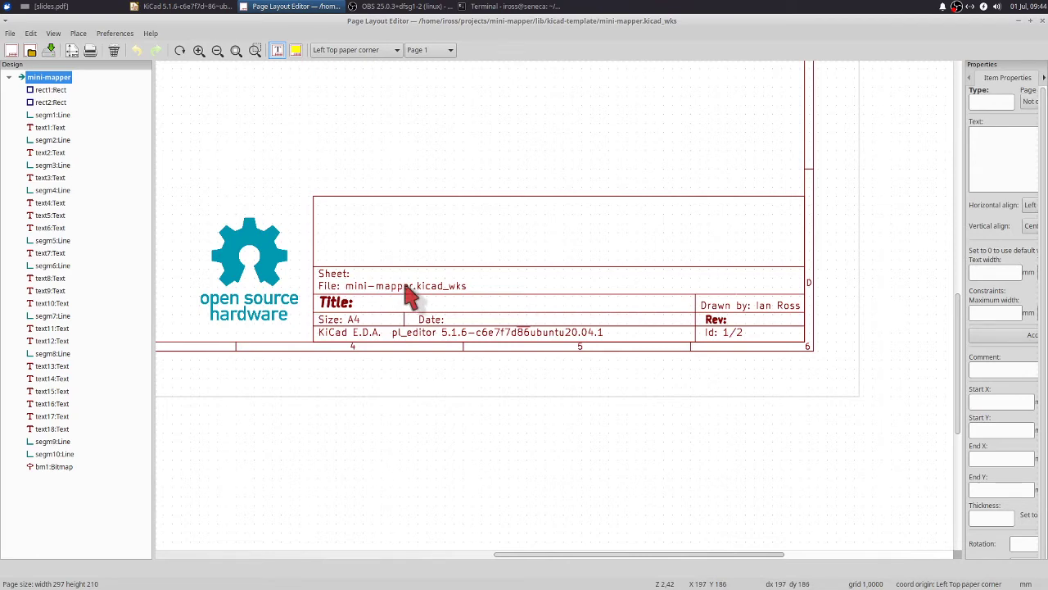
key(ctrl+q)
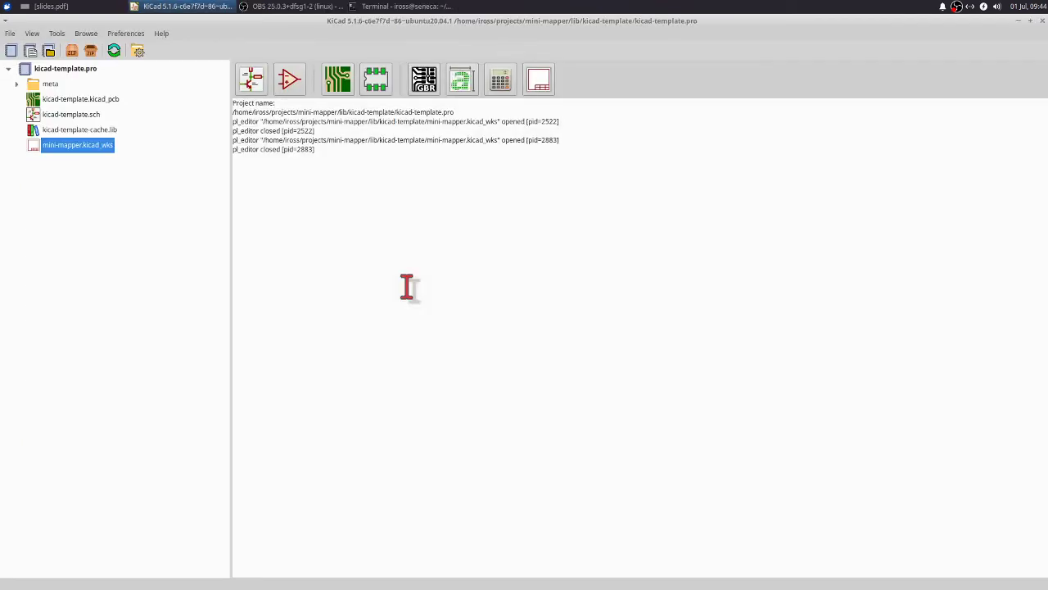
- Open the kicad-template.sch schematic, inspect its title block and sheet frame, and close the schematic editor
double_click(72, 115)
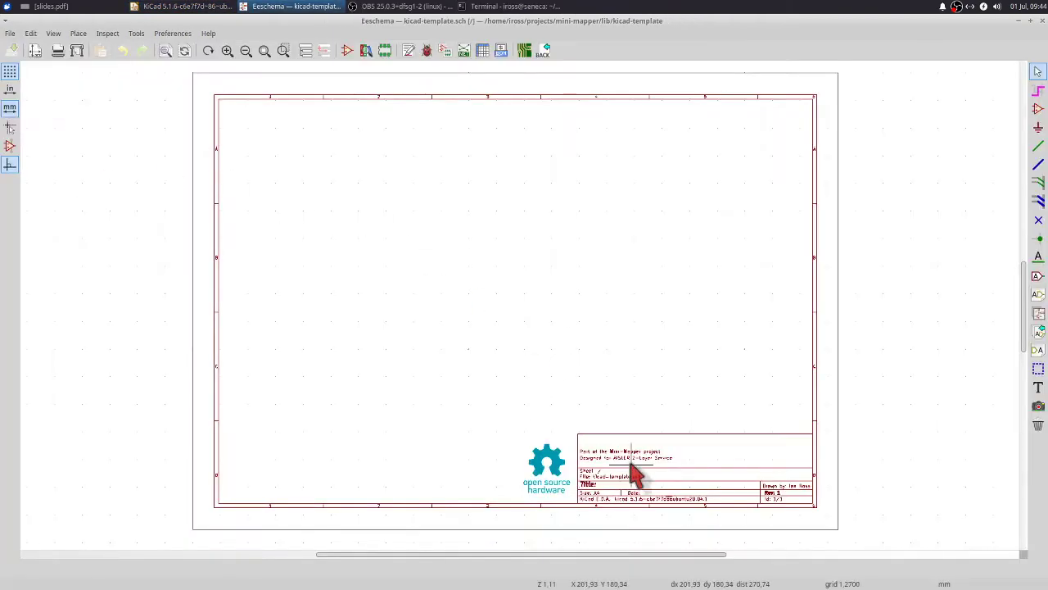
scroll(520, 315, up, 5)
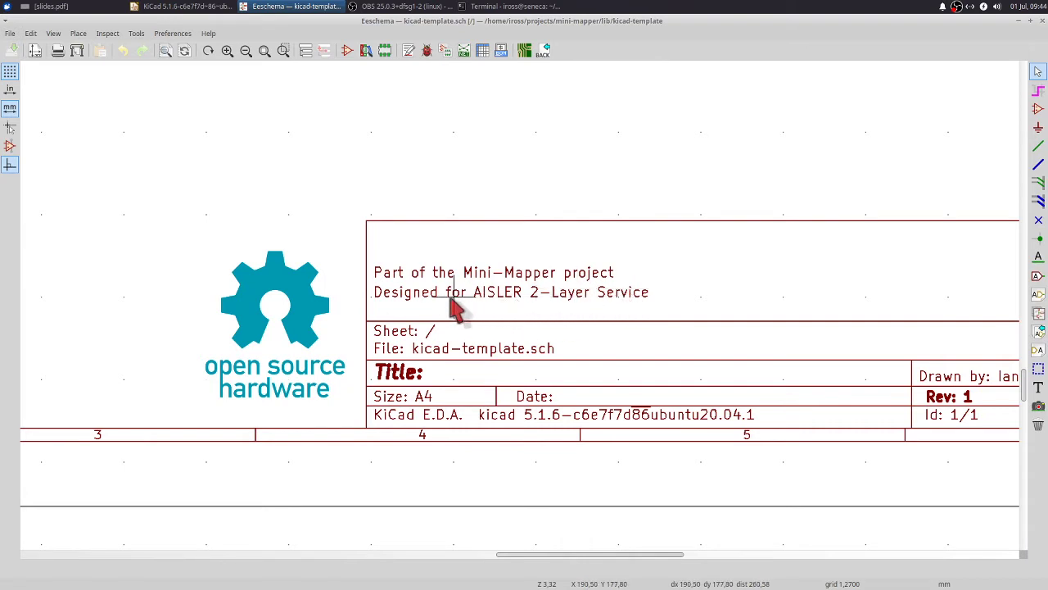
scroll(456, 310, down, 4)
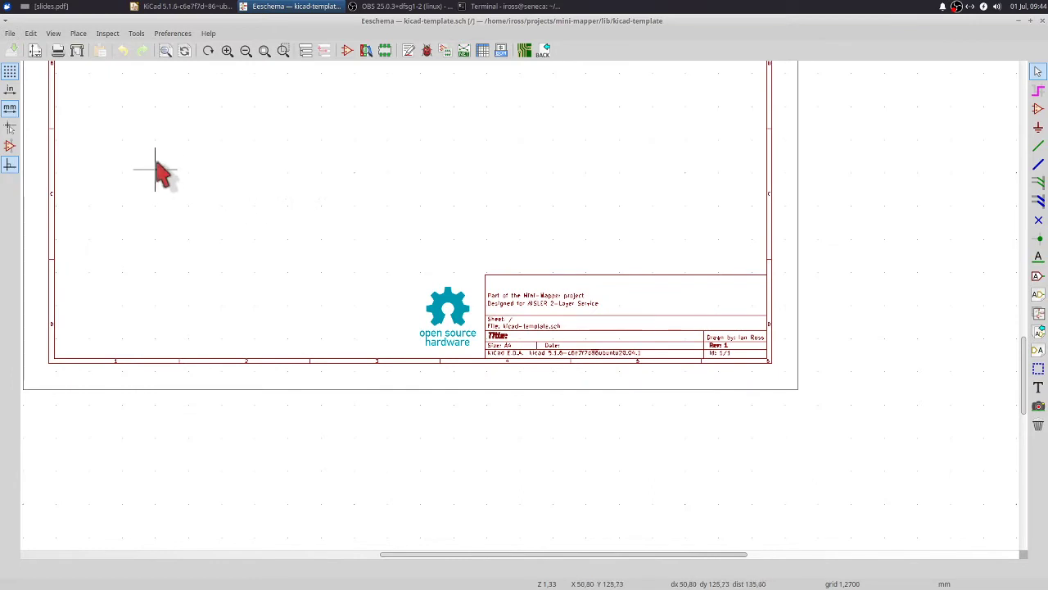
key(Home)
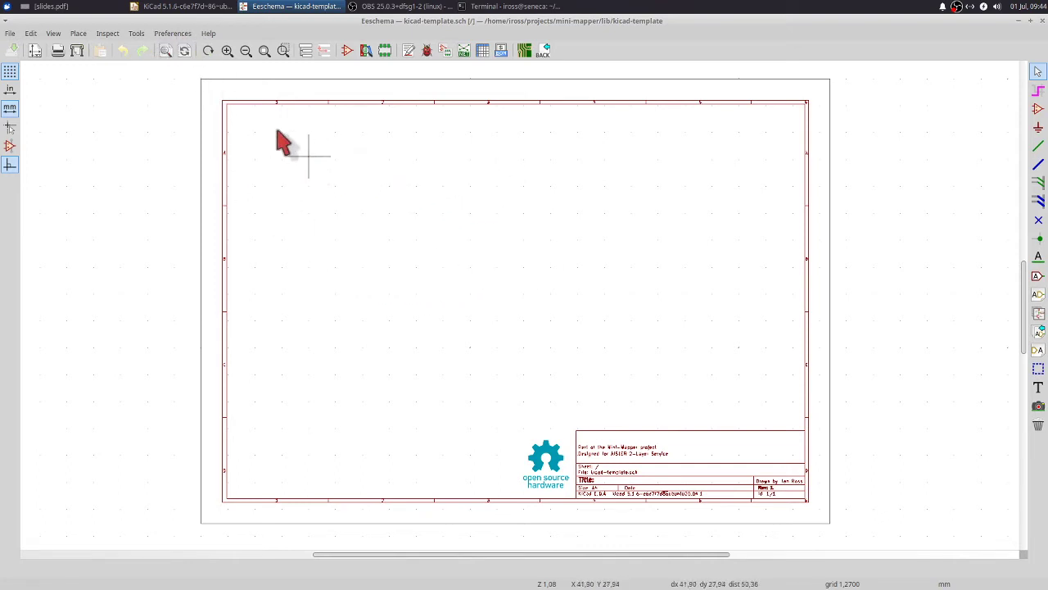
key(ctrl+q)
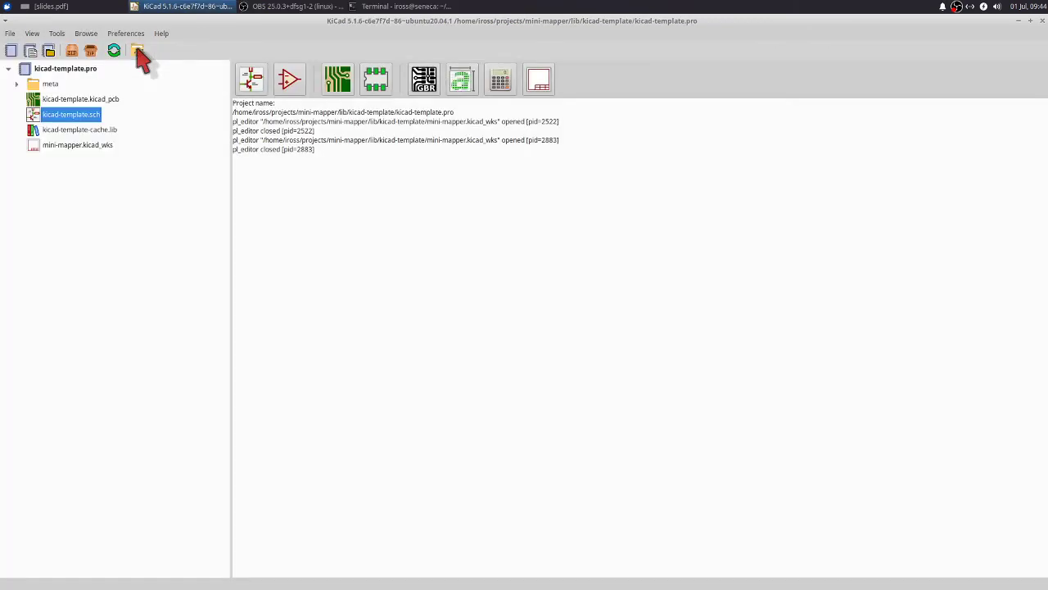
- Review the library path of the mini-mapper entry in the project-specific symbol libraries
click(123, 33)
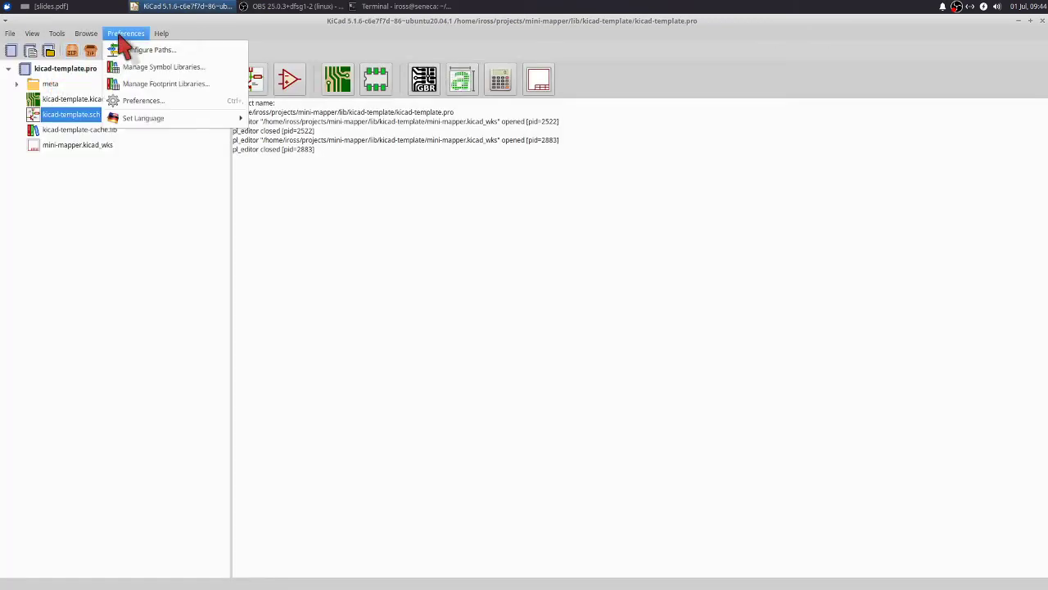
click(152, 72)
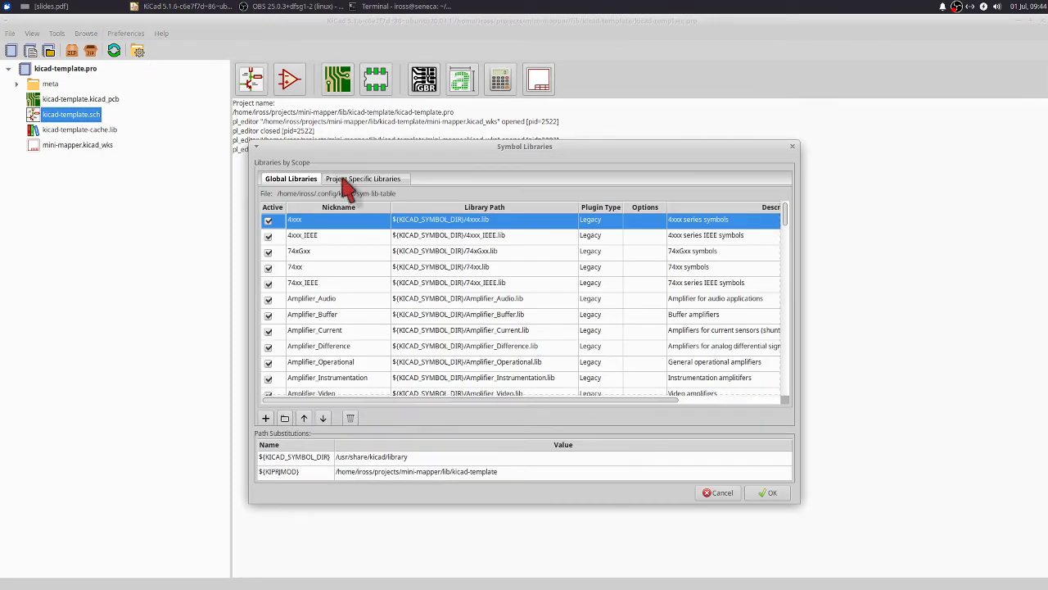
click(362, 180)
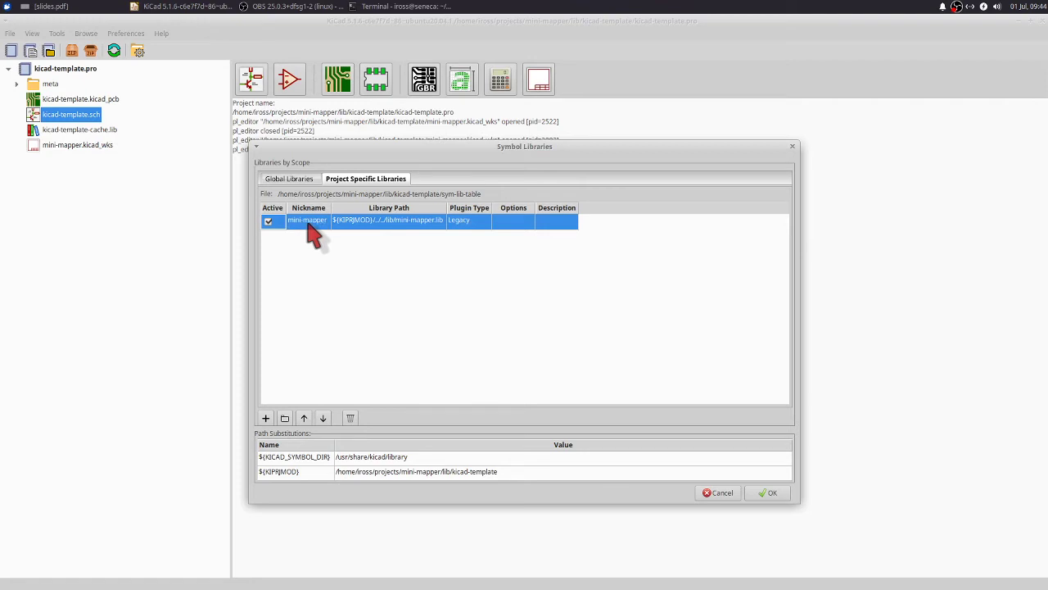
double_click(352, 227)
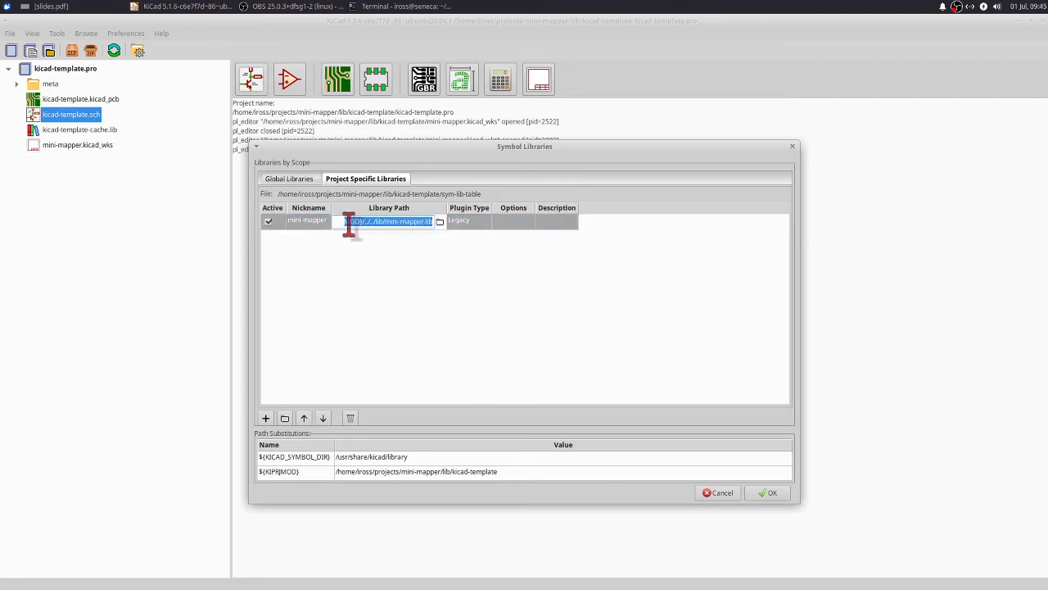
click(350, 226)
click(365, 253)
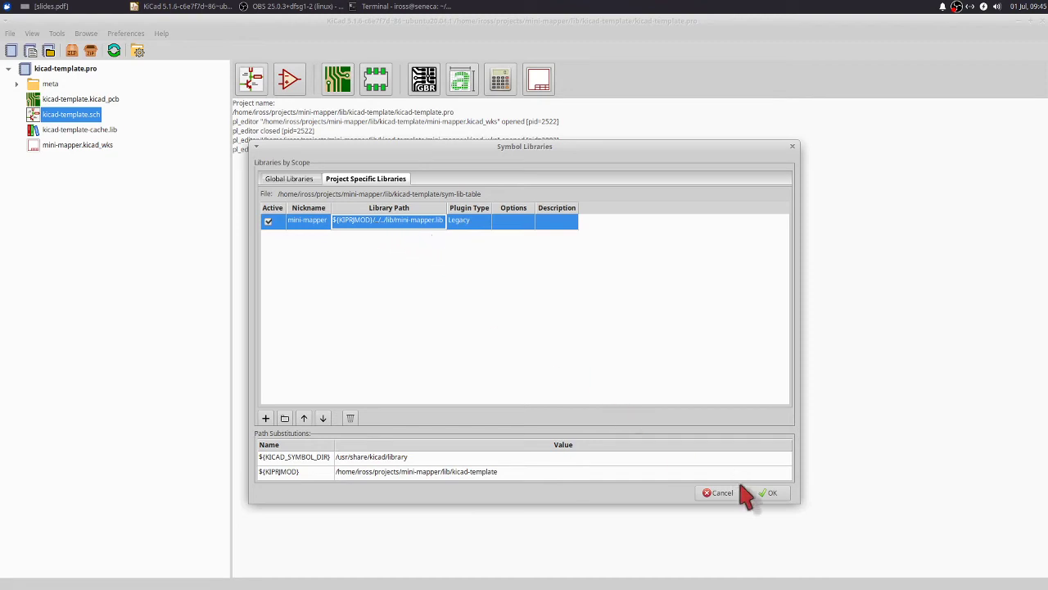
click(768, 493)
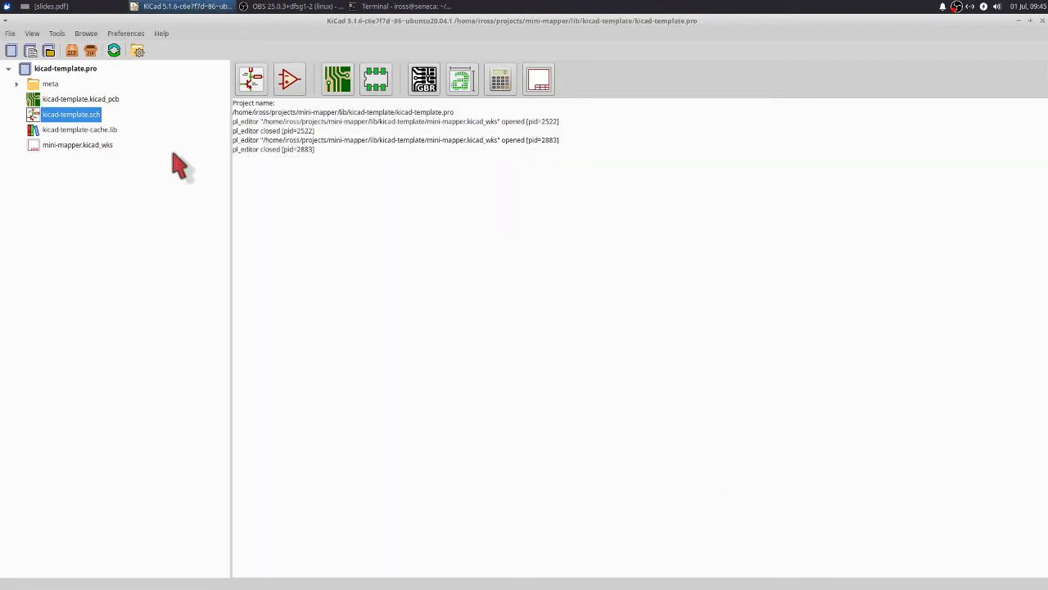
- Review the mini-mapper entry in the project-specific footprint libraries
click(119, 35)
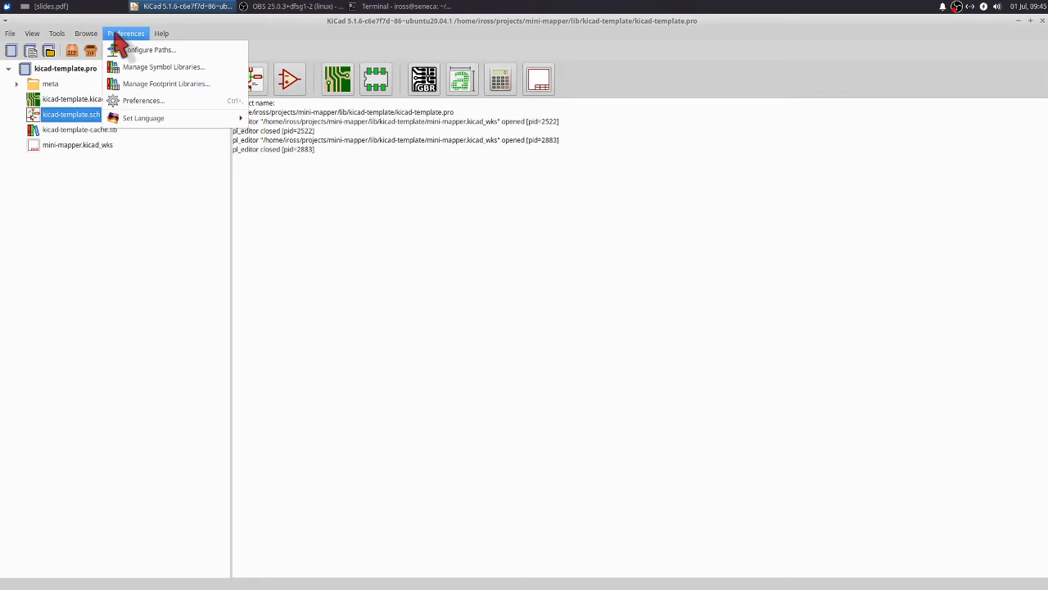
click(156, 84)
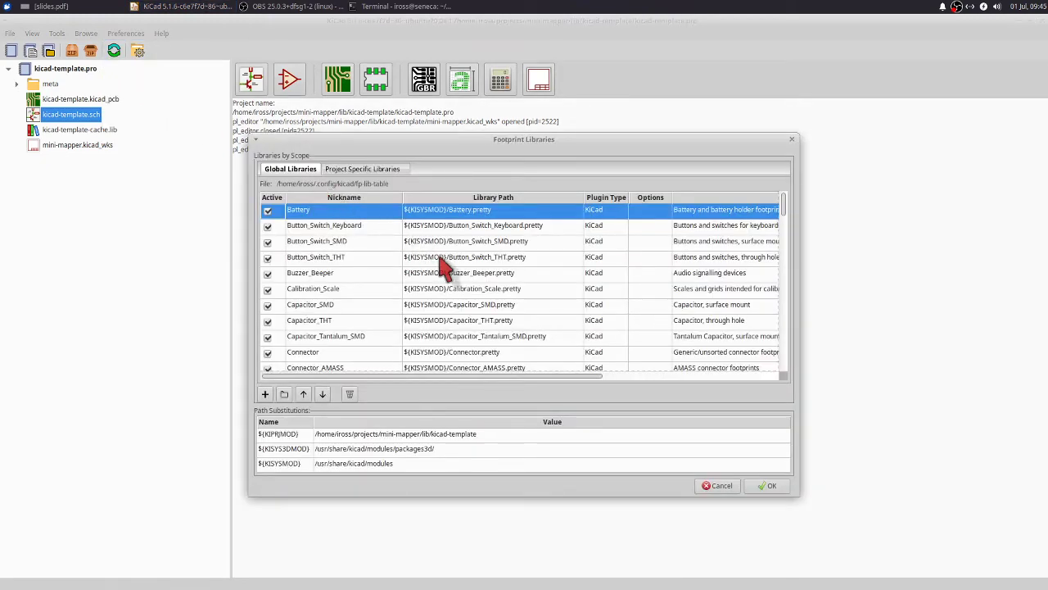
click(370, 170)
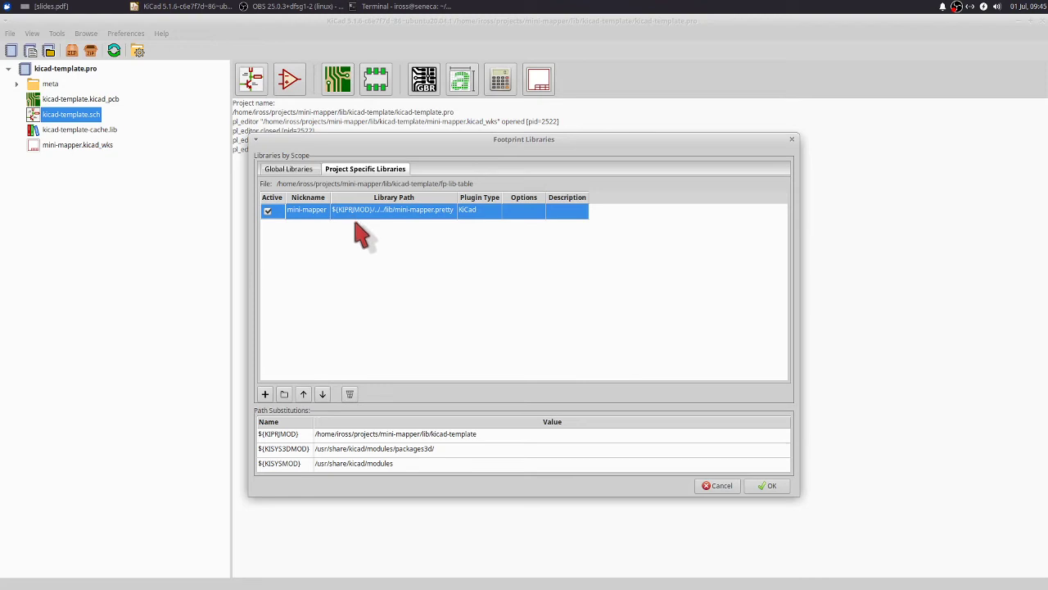
click(769, 487)
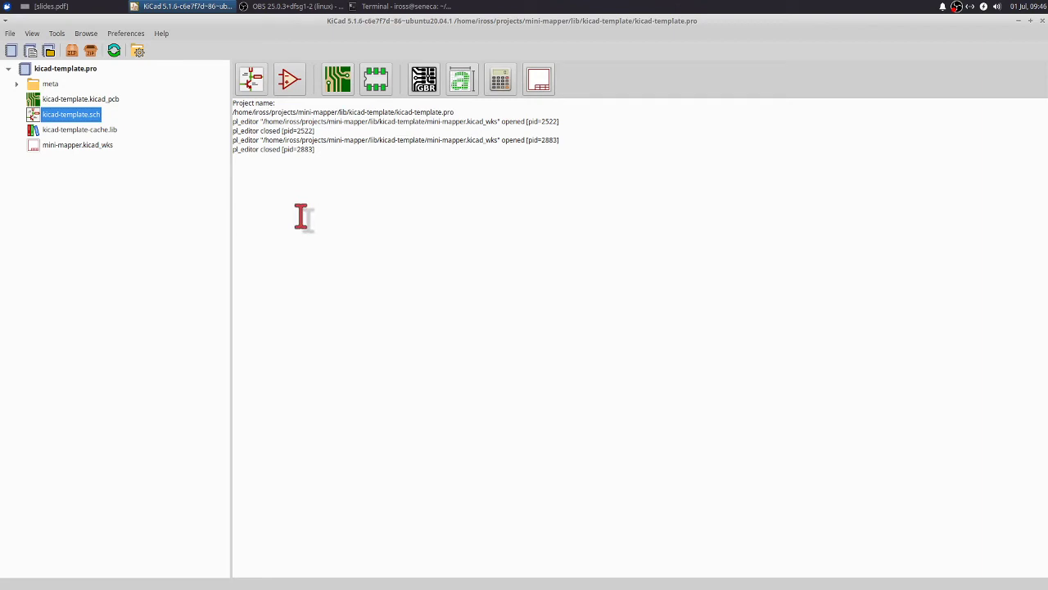
- Start a new project from a template, setting the user template path to the projects/mini-mapper/lib/kicad-template folder
click(9, 34)
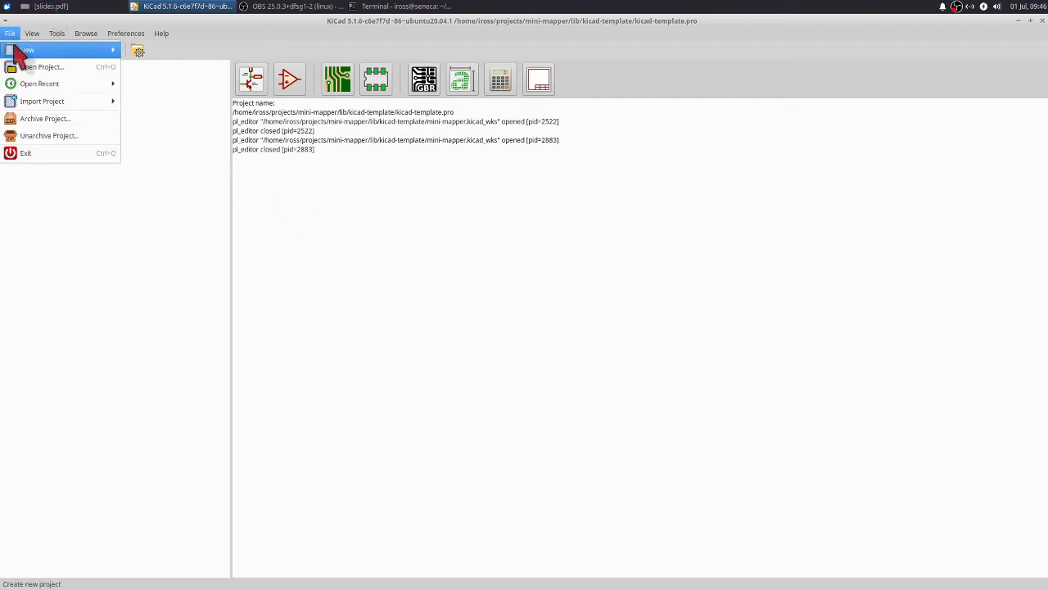
mouse_move(40, 51)
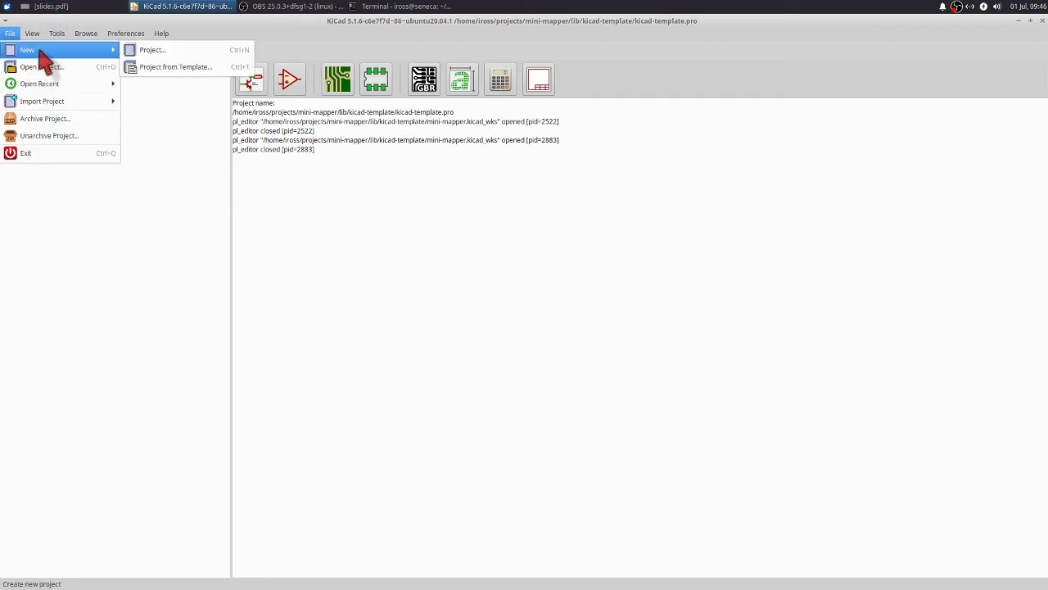
click(176, 70)
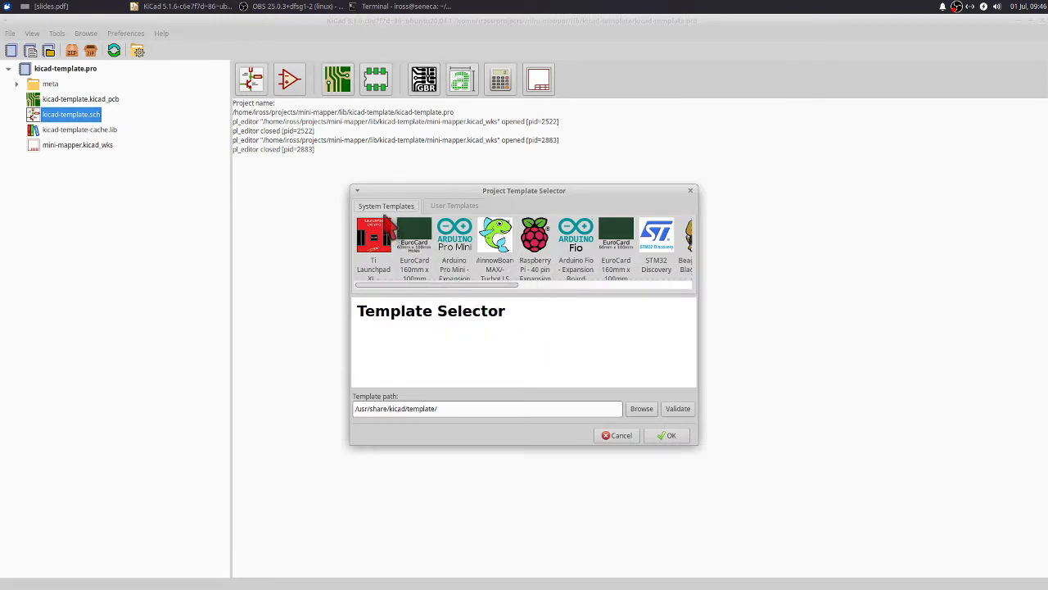
click(454, 206)
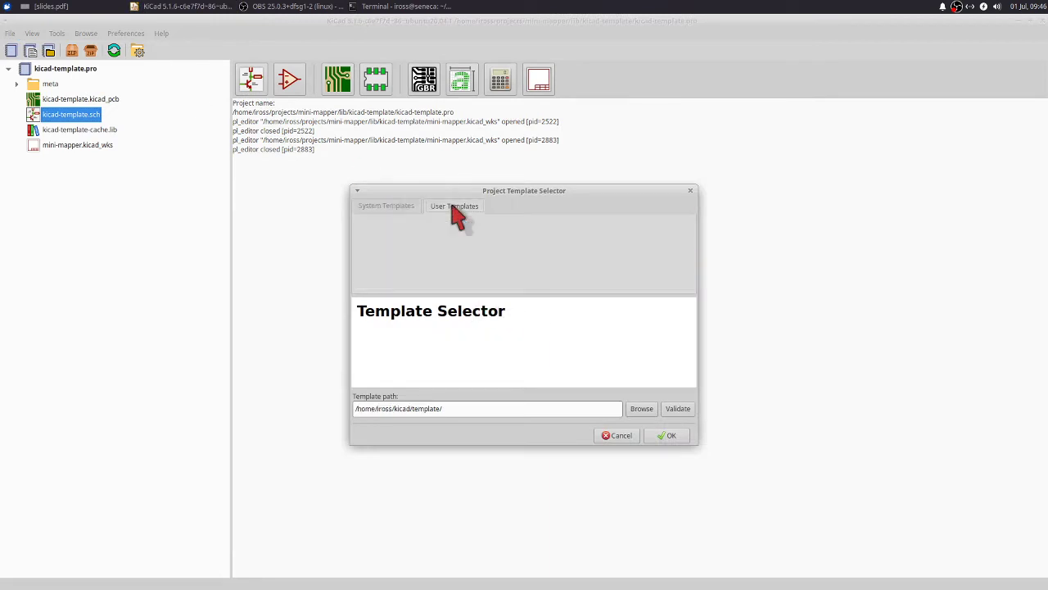
click(640, 409)
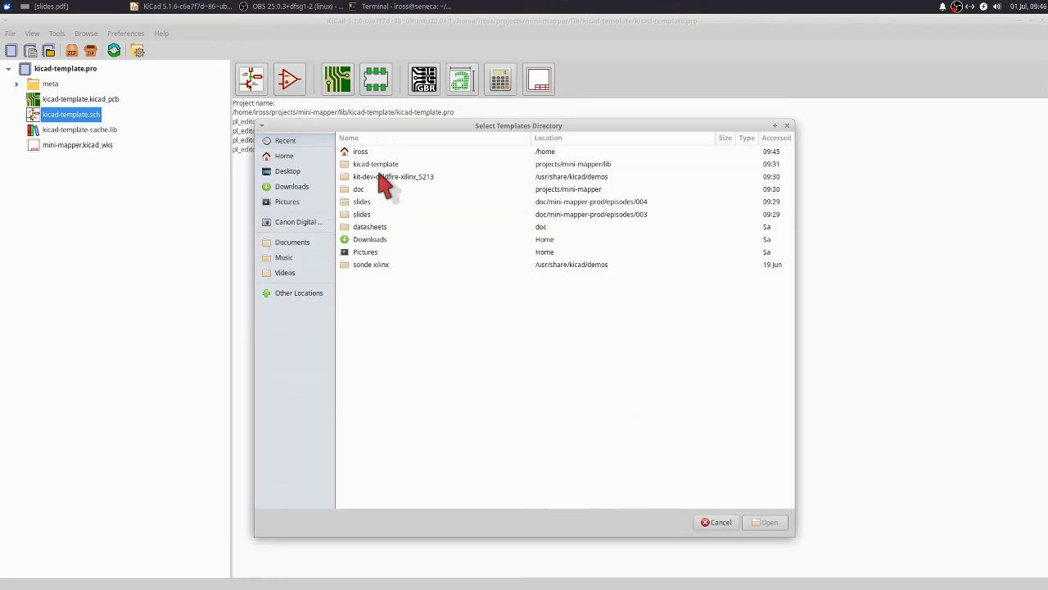
click(286, 157)
click(364, 263)
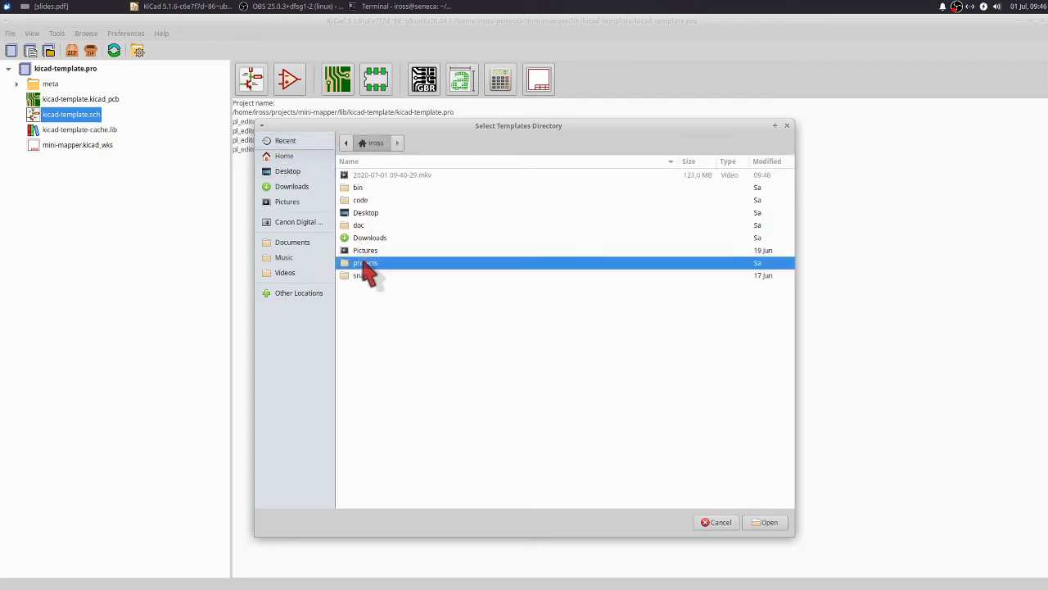
double_click(366, 265)
double_click(379, 177)
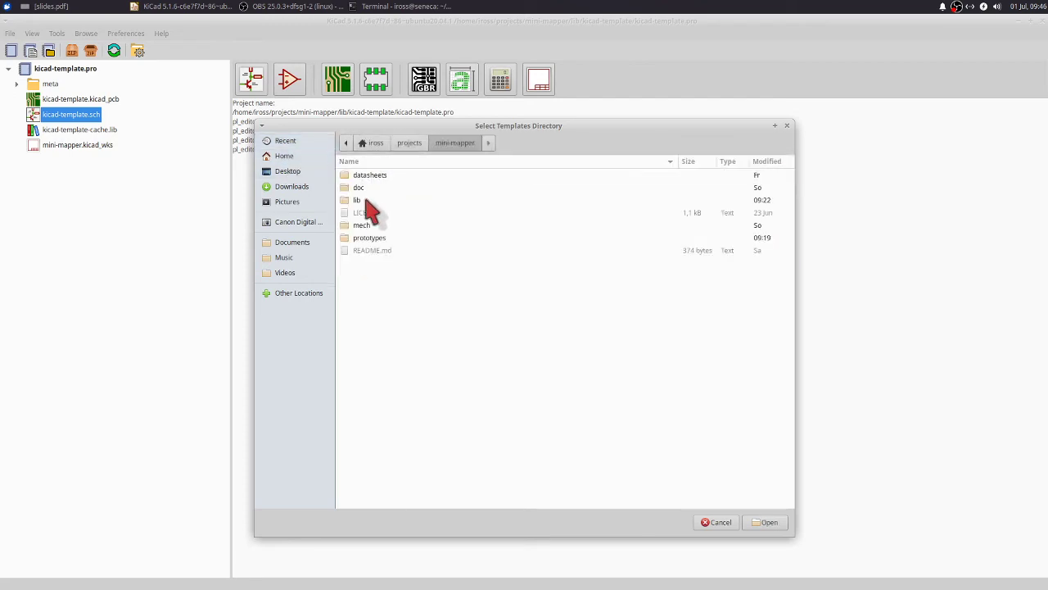
double_click(364, 201)
double_click(380, 189)
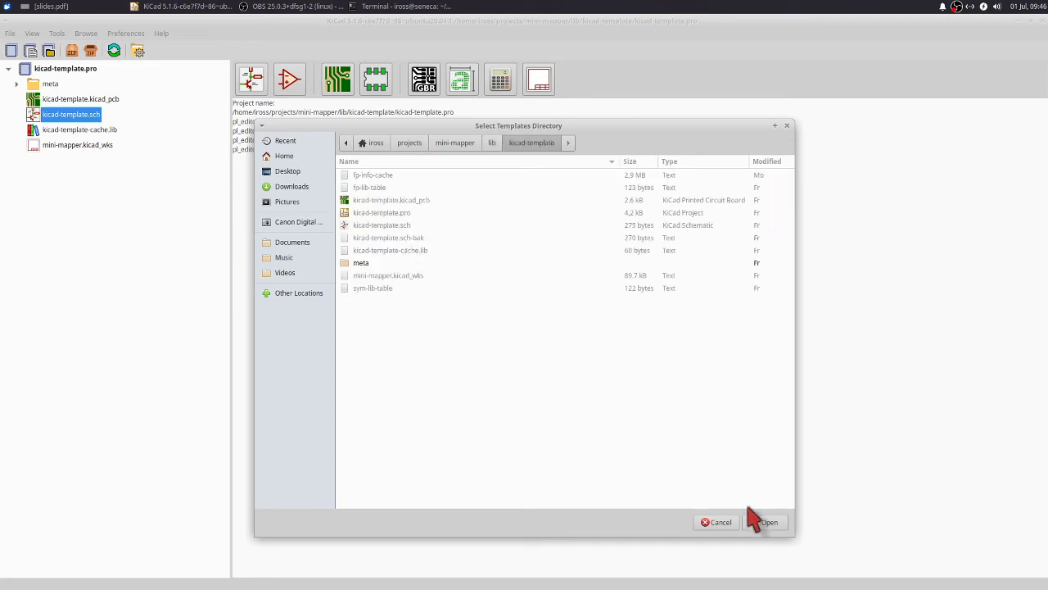
click(764, 523)
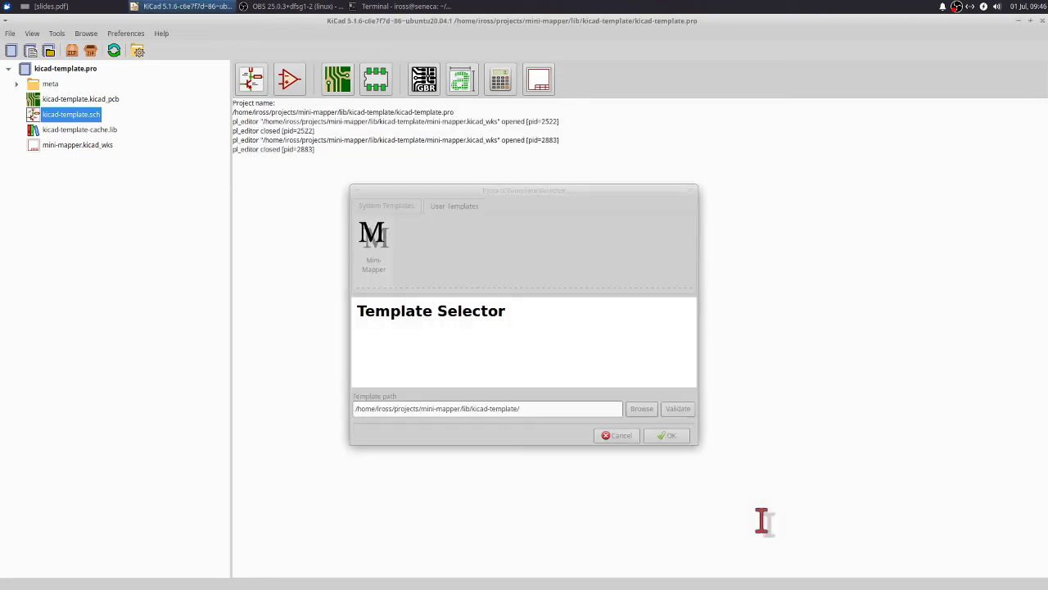
- Create the project lib-demo from the Mini-Mapper template in the mini-mapper/prototypes folder, in its own new directory
click(371, 242)
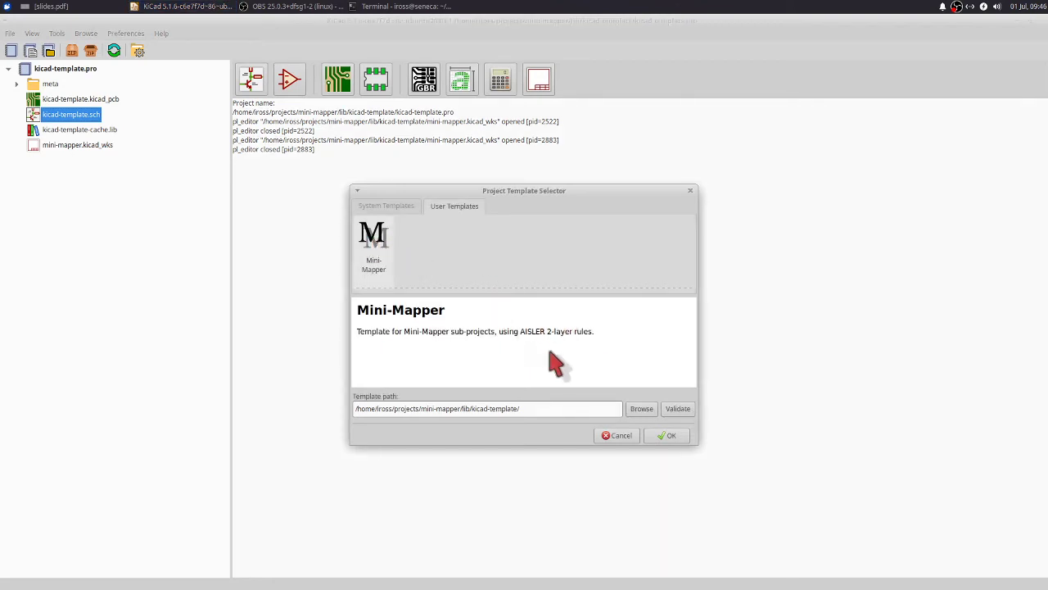
click(667, 435)
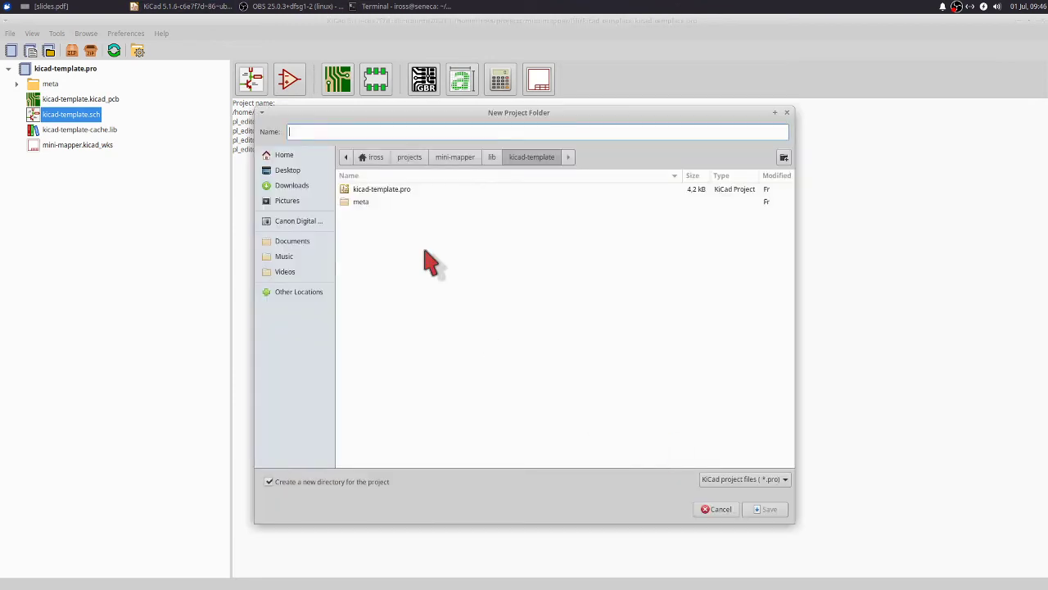
click(456, 158)
double_click(367, 240)
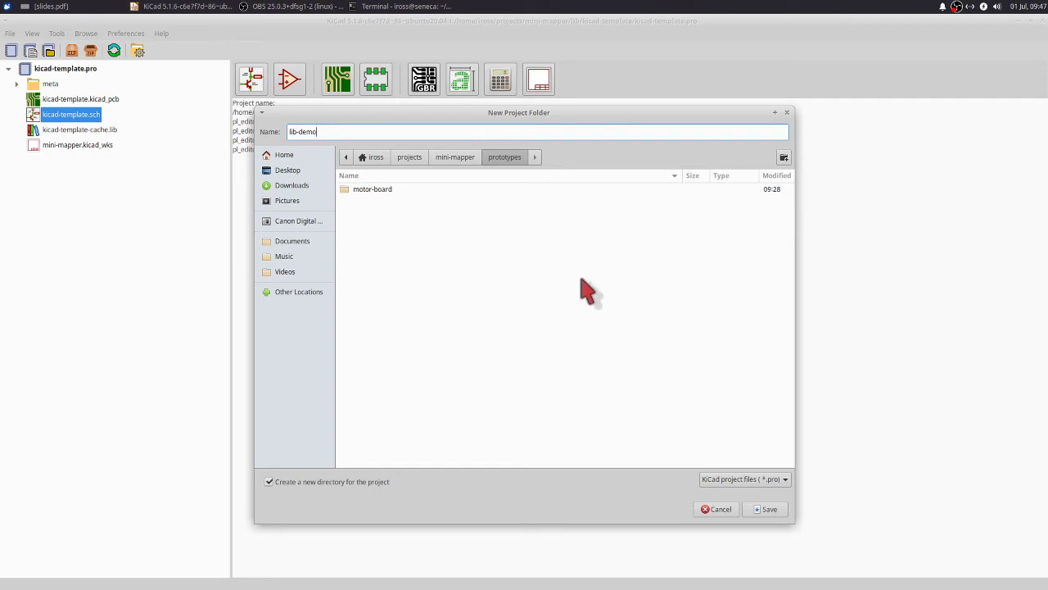
click(762, 513)
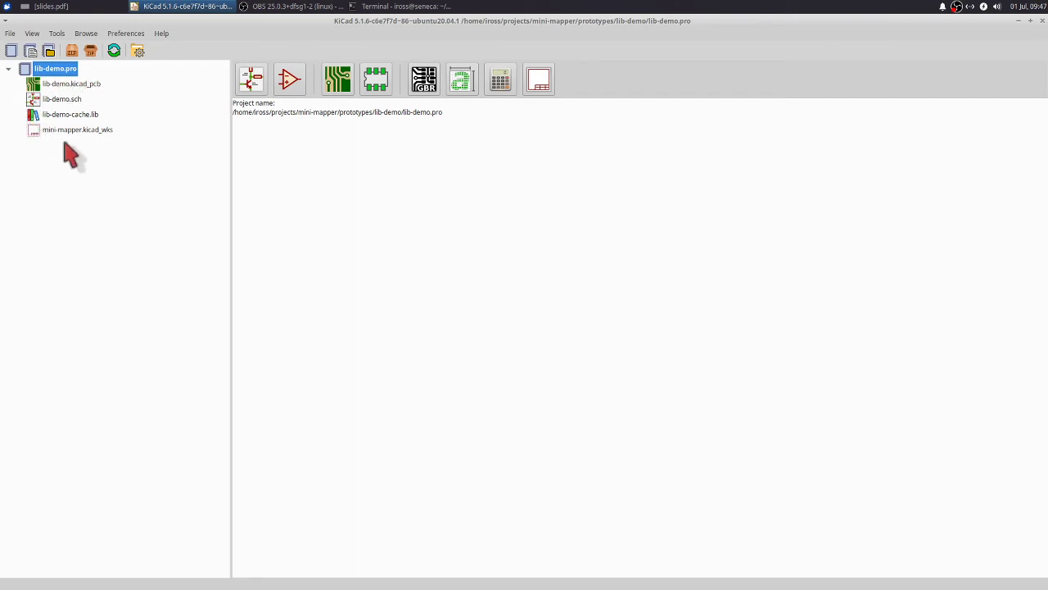
- Review the files generated in the new project and open the lib-demo.sch schematic
click(87, 131)
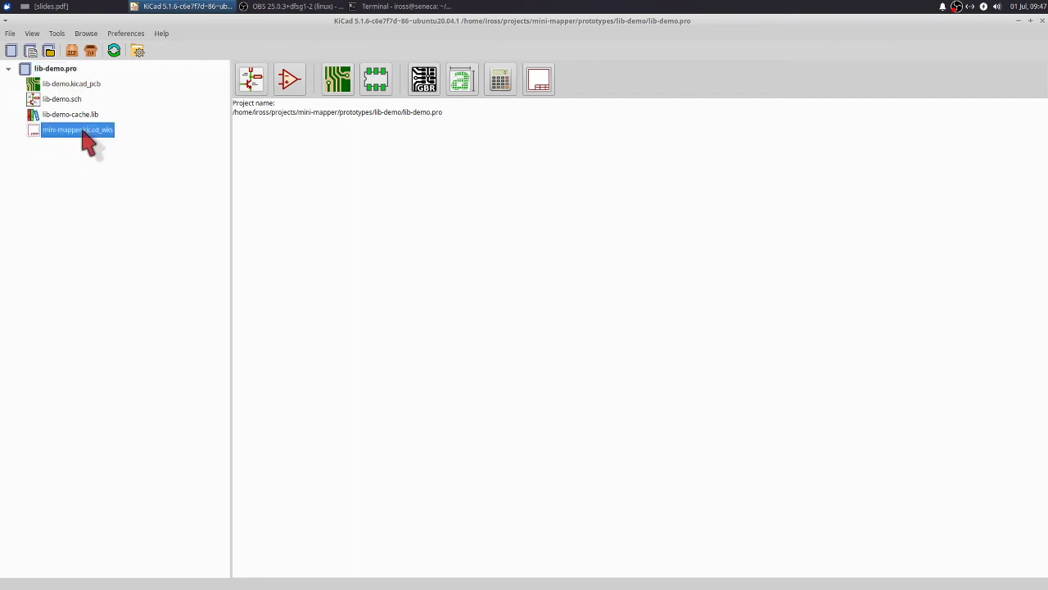
click(66, 99)
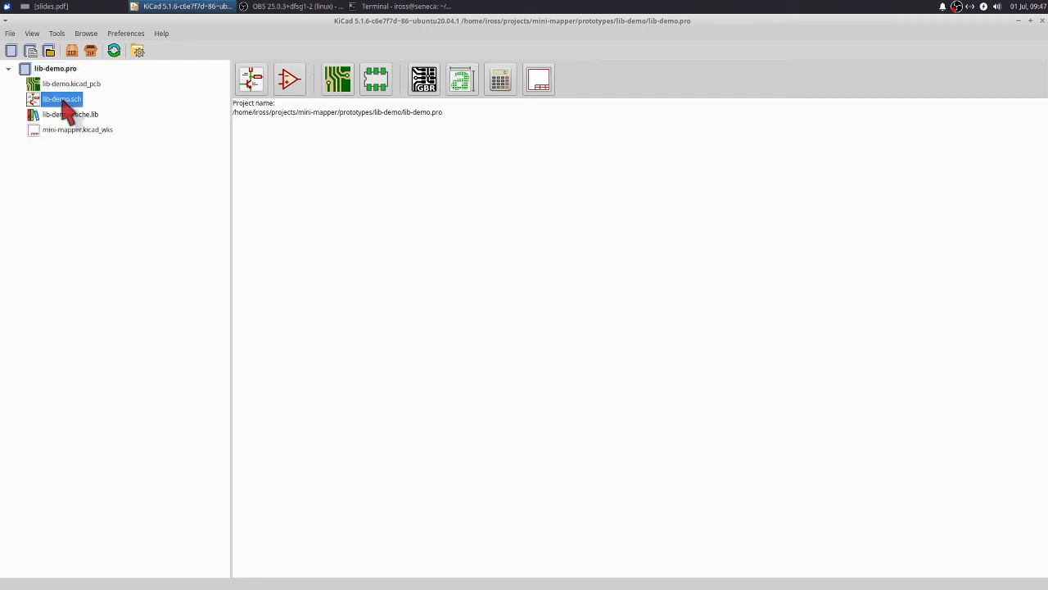
click(70, 87)
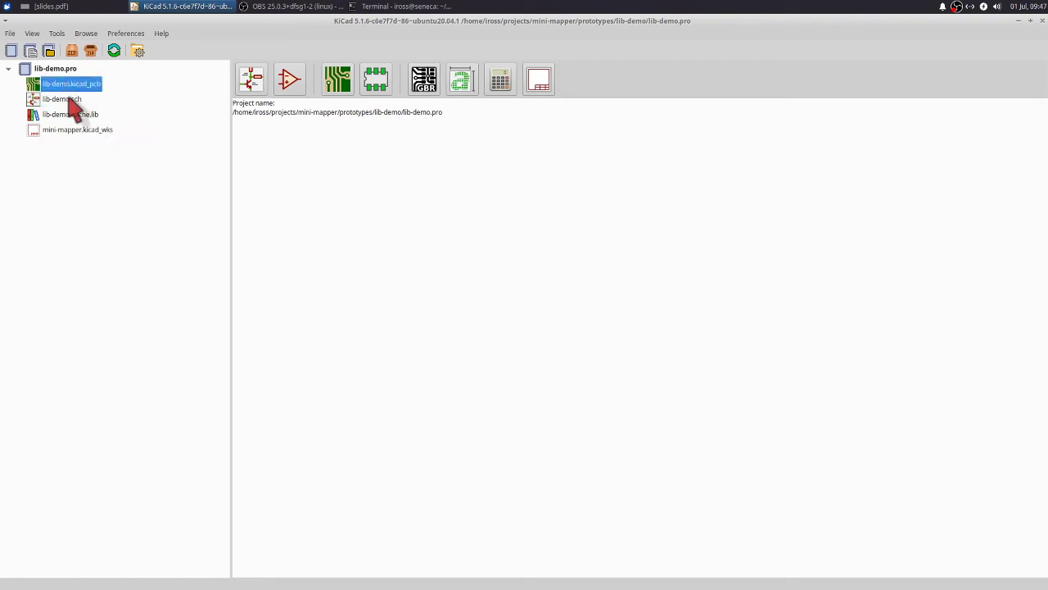
double_click(63, 99)
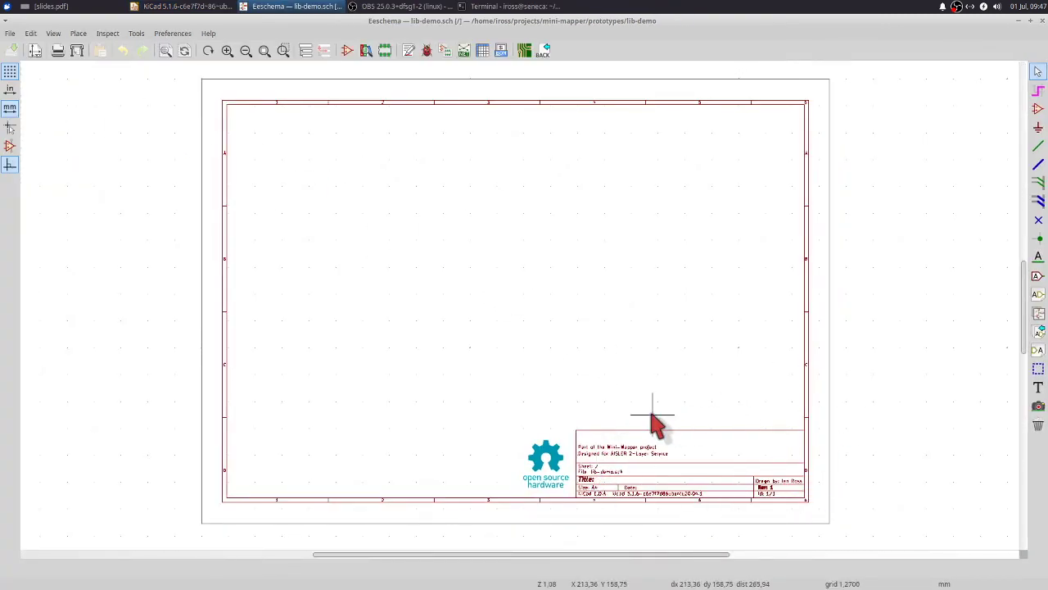
- Place the resistor R from the mini-mapper library mid-sheet and check the footprint assigned in its symbol properties
key(a)
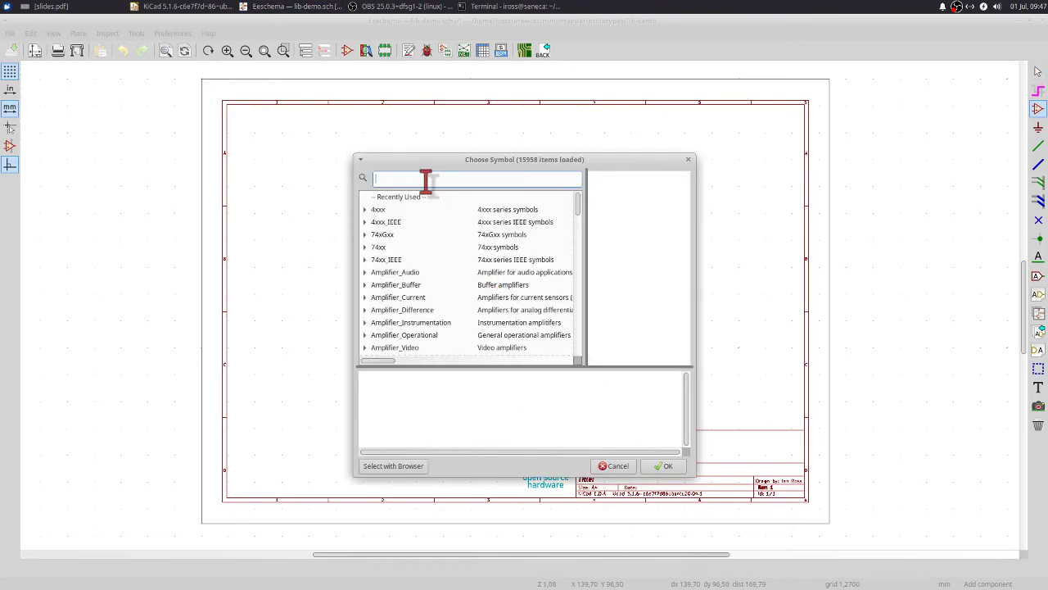
text(mini-mapper)
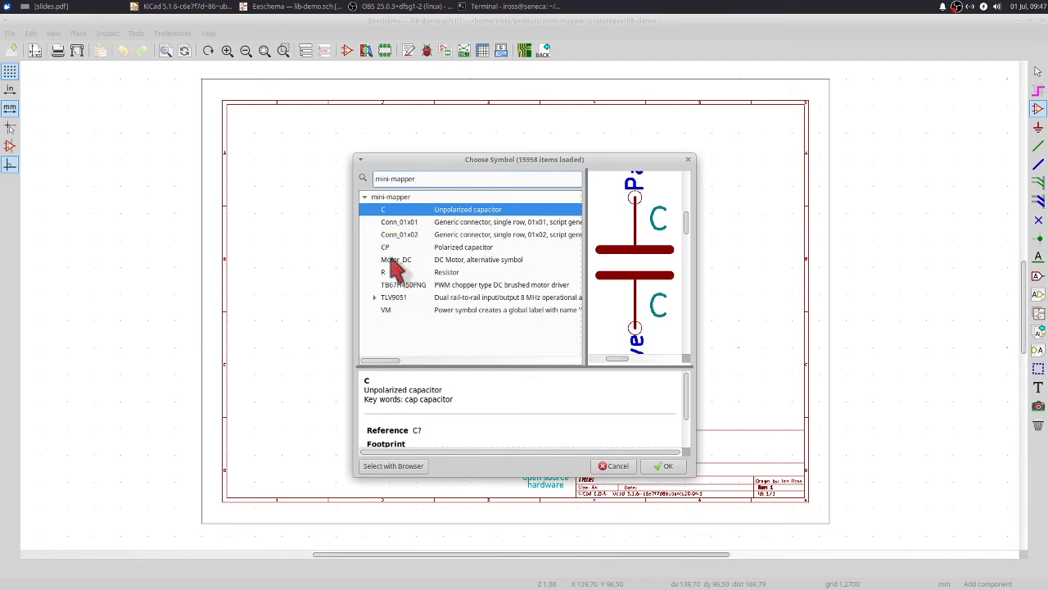
double_click(447, 273)
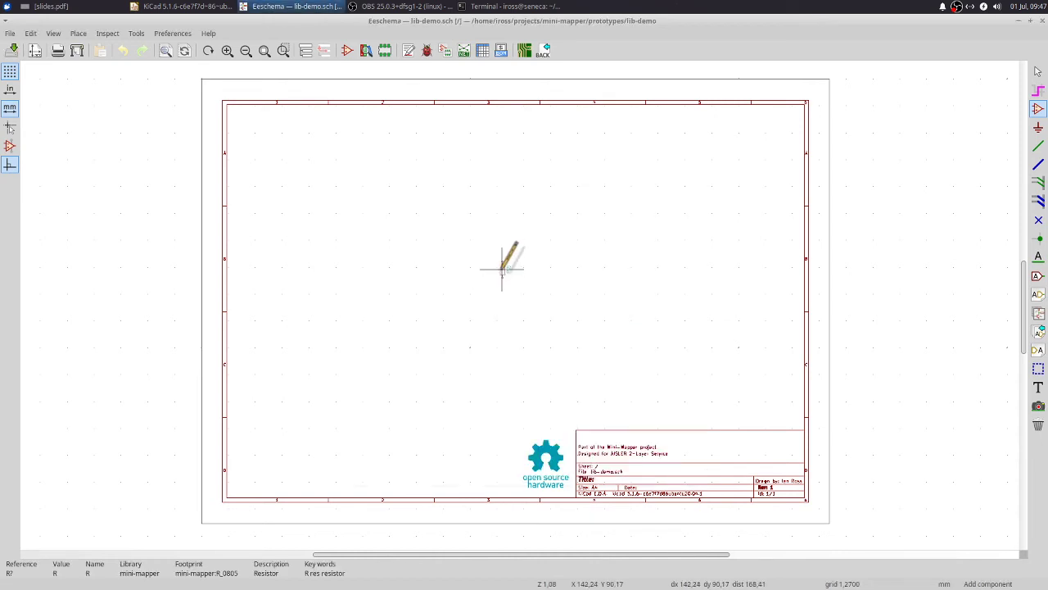
scroll(516, 295, up, 1)
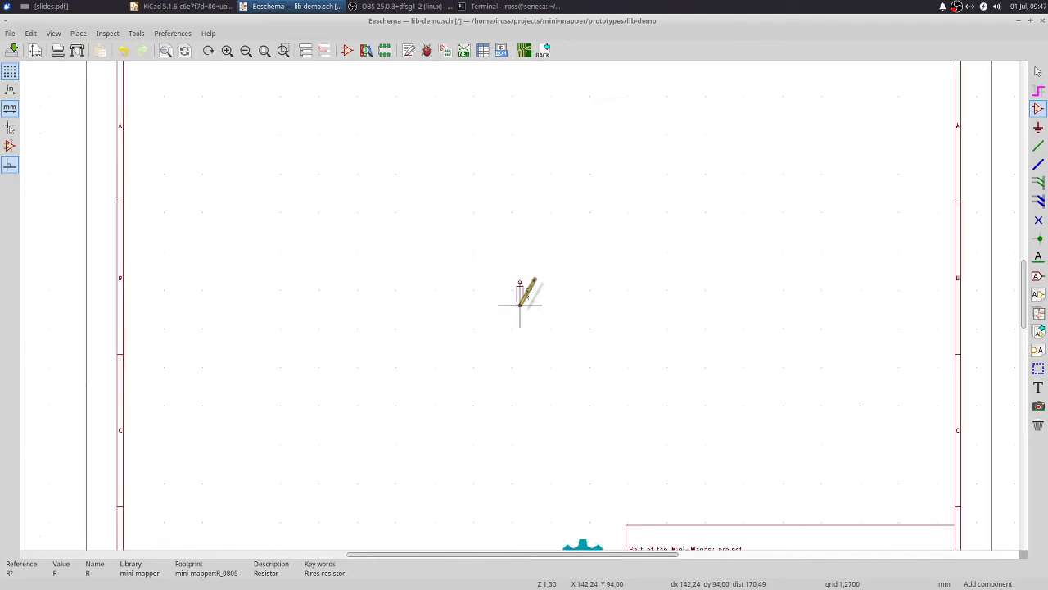
scroll(520, 304, up, 5)
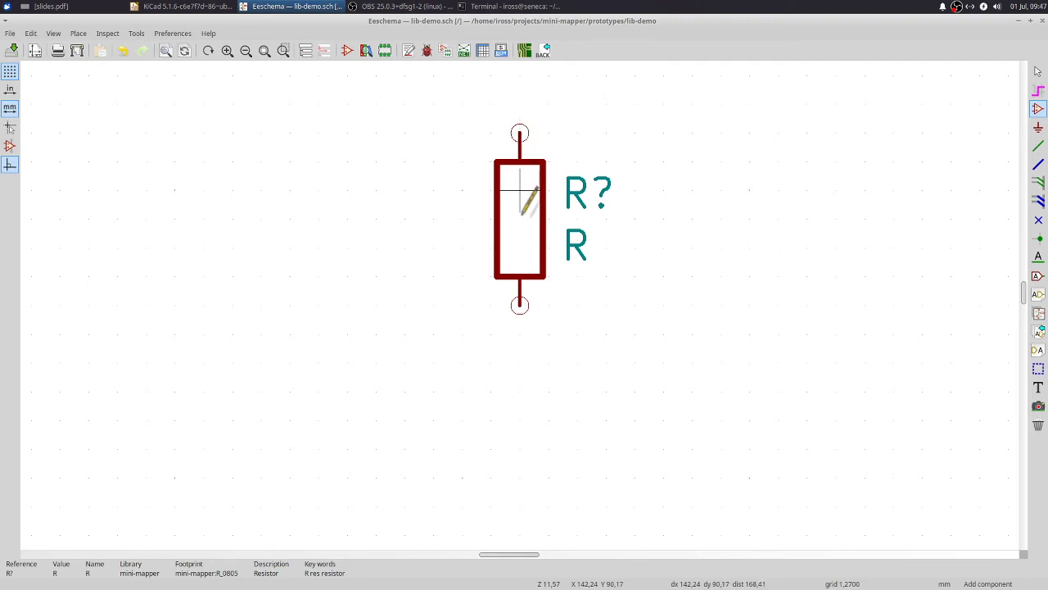
key(e)
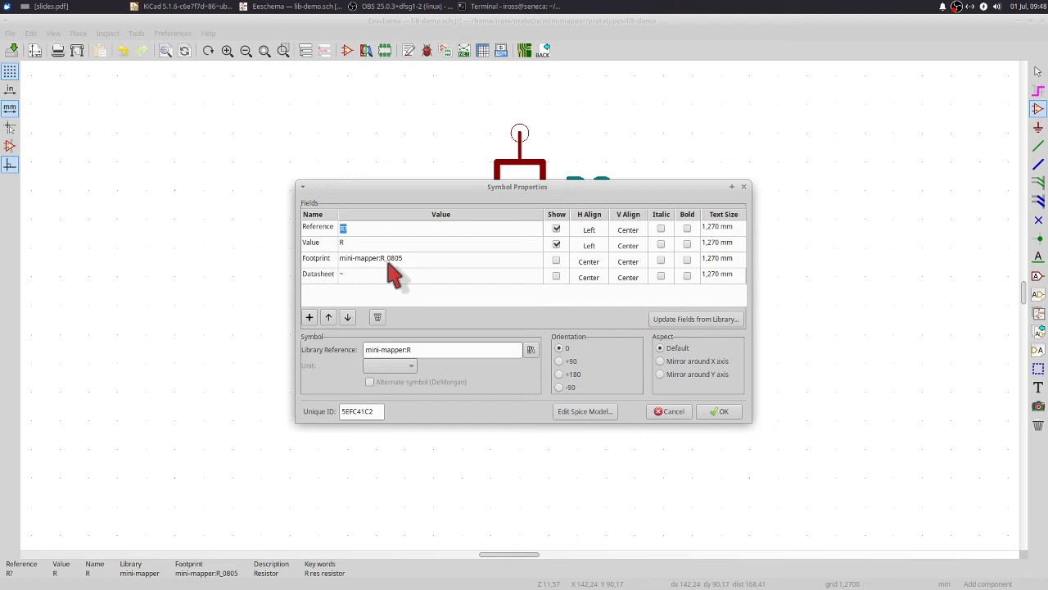
click(721, 412)
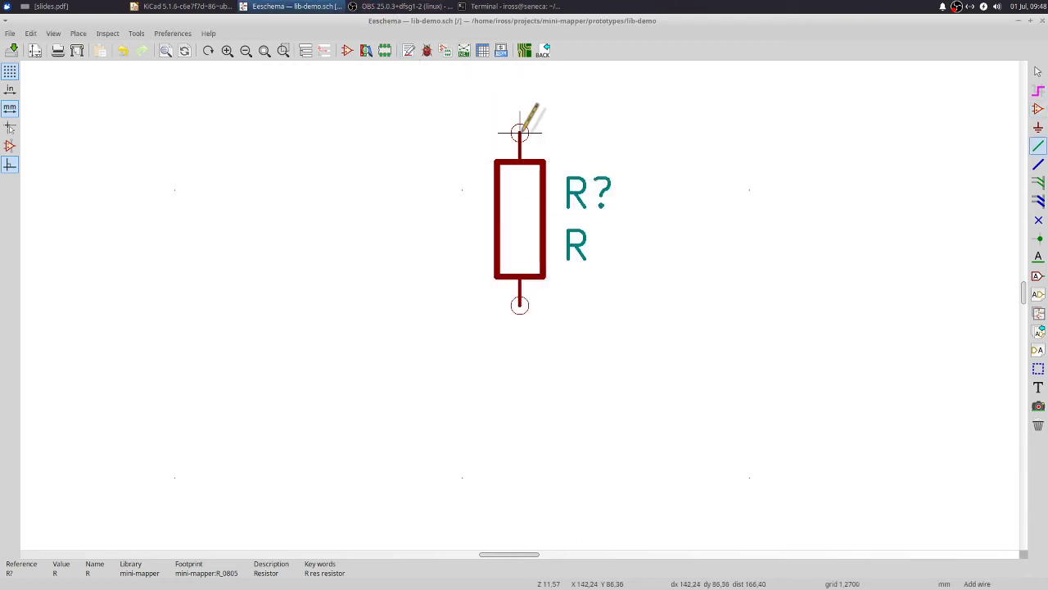
- Wire the resistor's upper pin around its right side to its lower pin in a closed rectangular loop
click(520, 132)
click(693, 129)
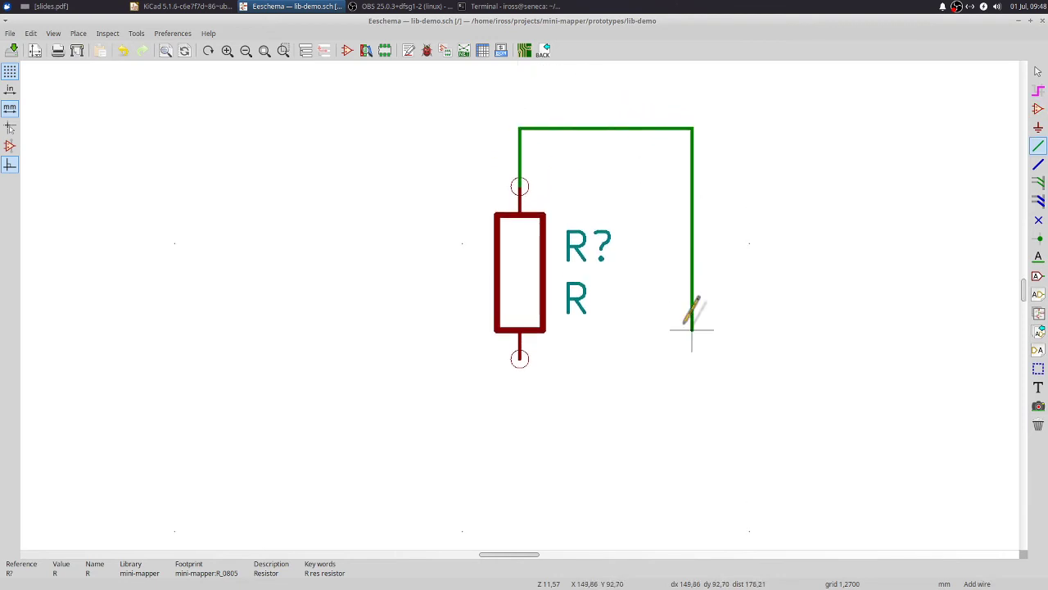
click(520, 445)
click(521, 356)
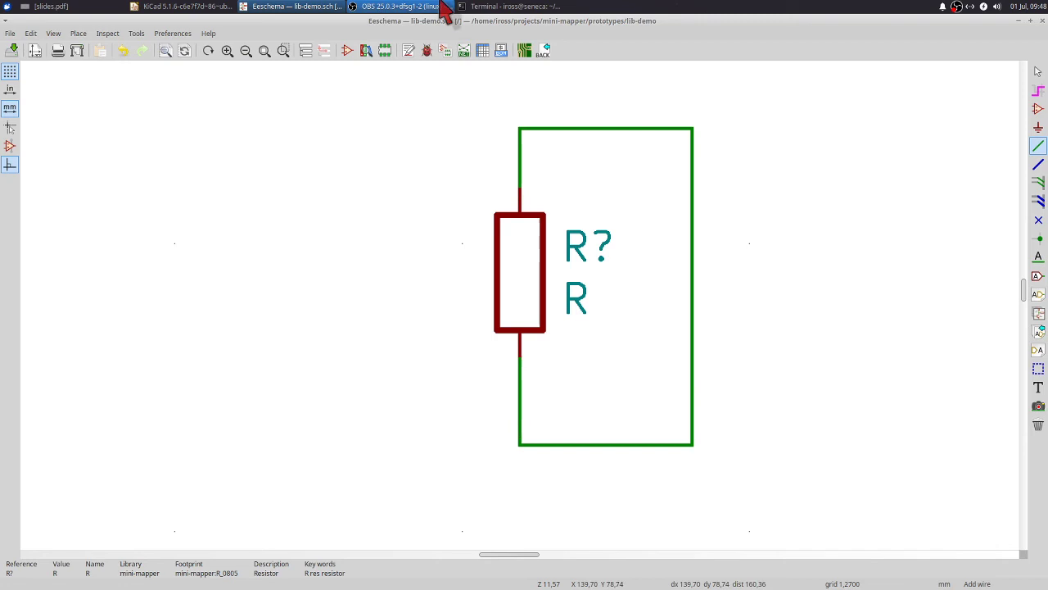
- Annotate the entire schematic, keeping existing annotations and sorting components by X position
click(408, 51)
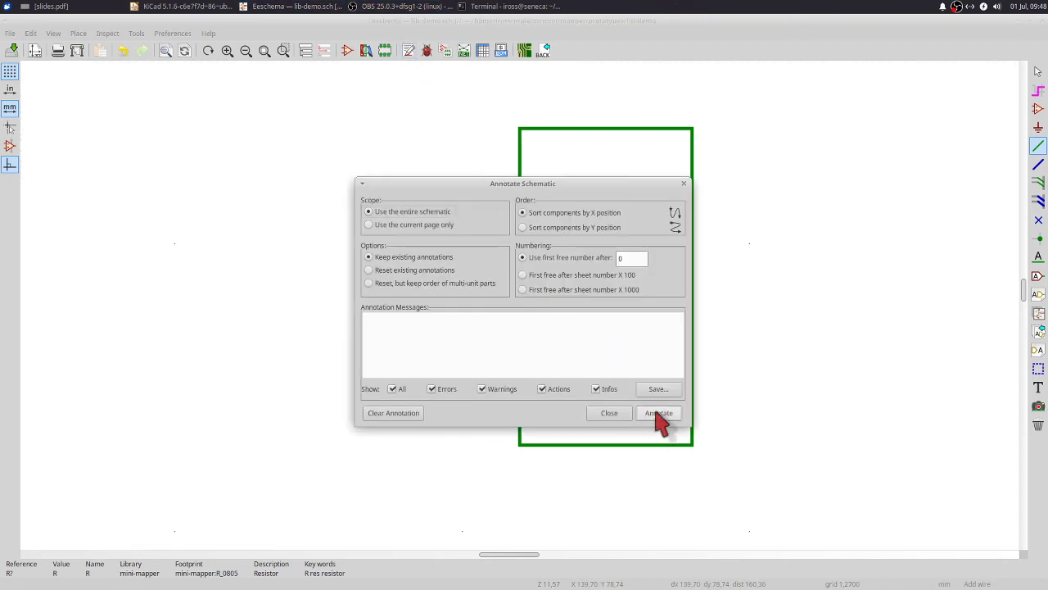
click(659, 413)
click(610, 415)
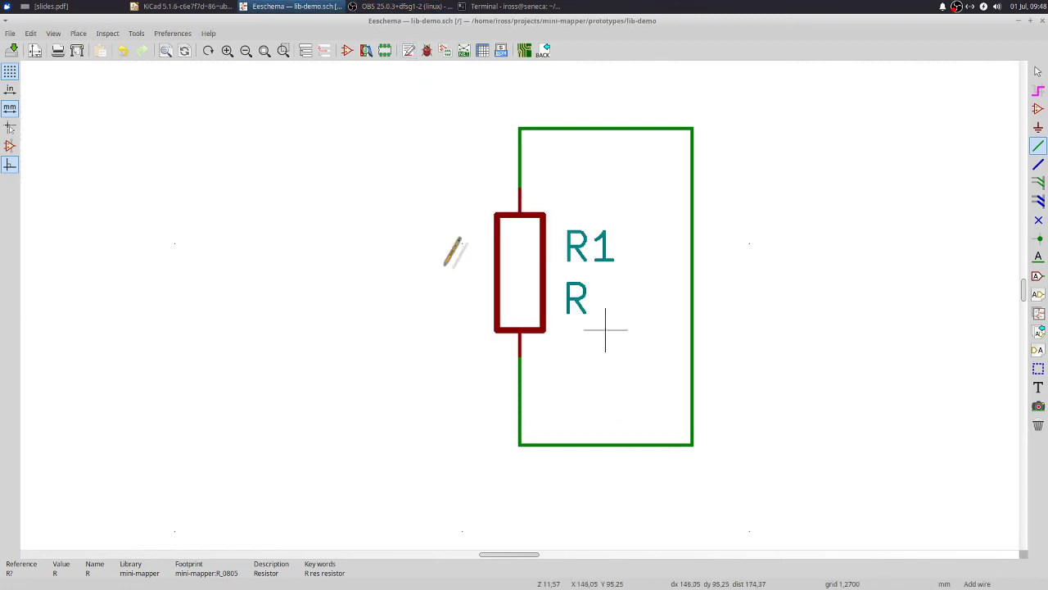
- Generate the schematic's netlist and save it as lib-demo.net in the lib-demo project folder
click(465, 54)
click(613, 260)
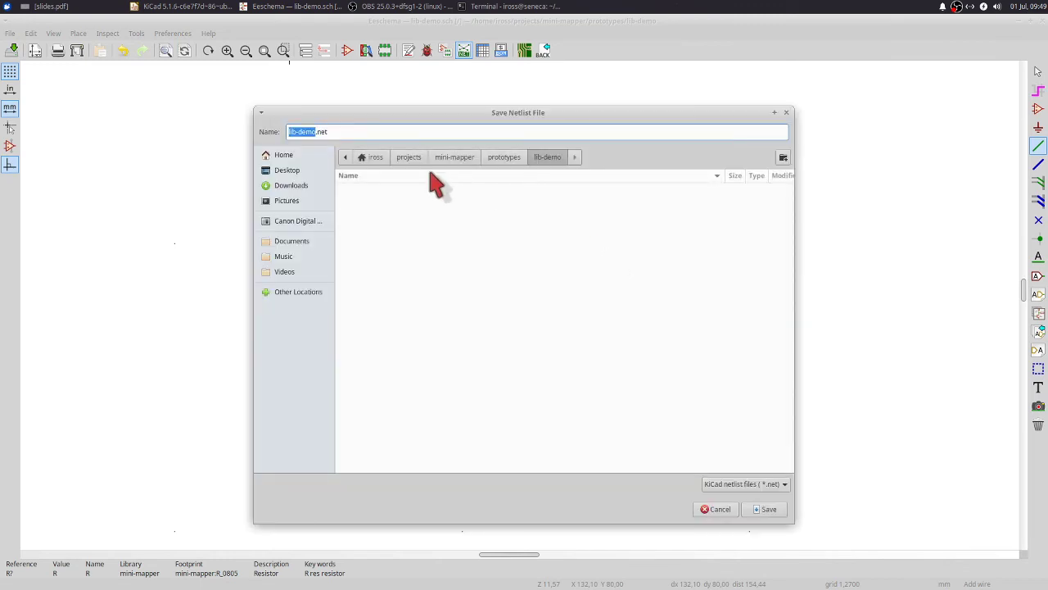
click(774, 508)
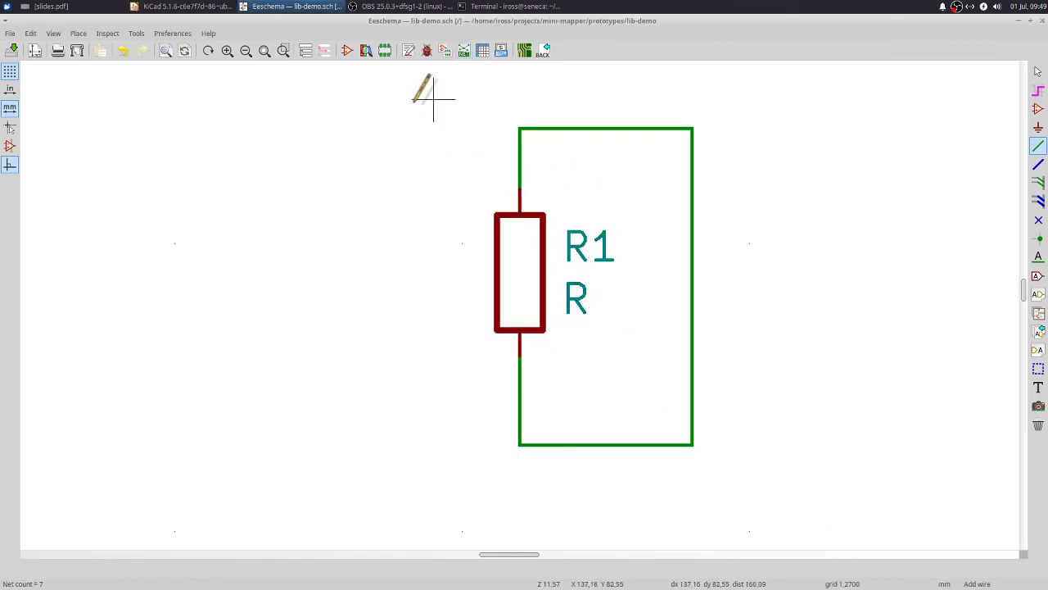
- Open the board in Pcbnew, load the lib-demo.net netlist and update the PCB from it
click(527, 54)
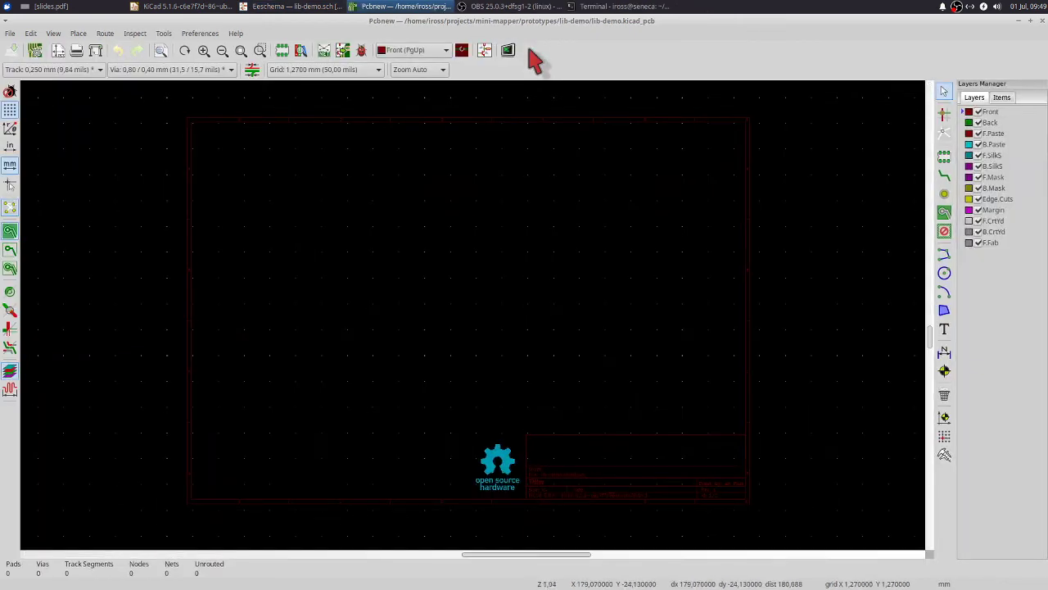
click(325, 52)
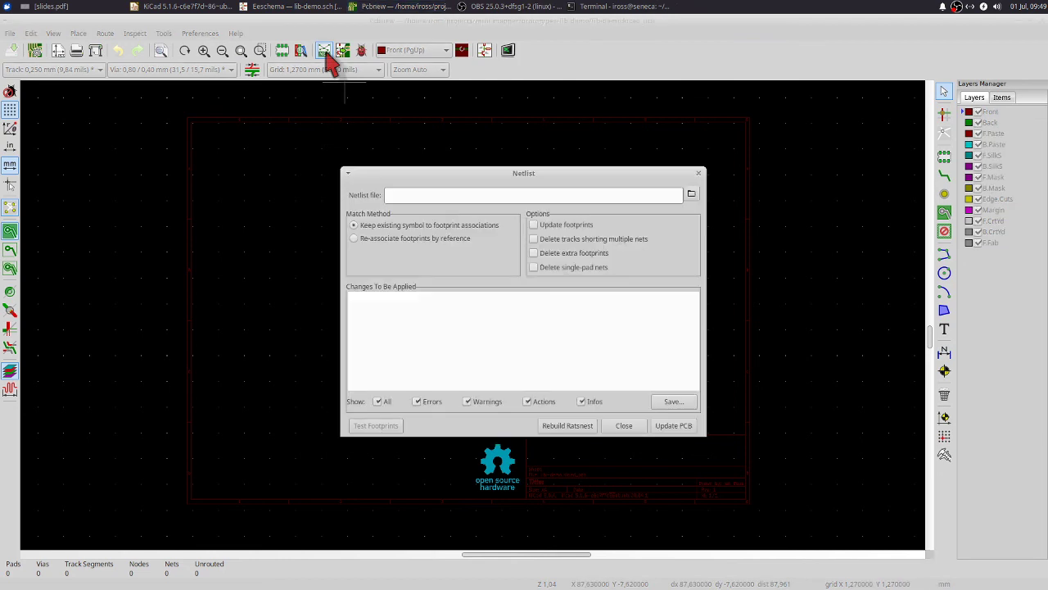
click(691, 194)
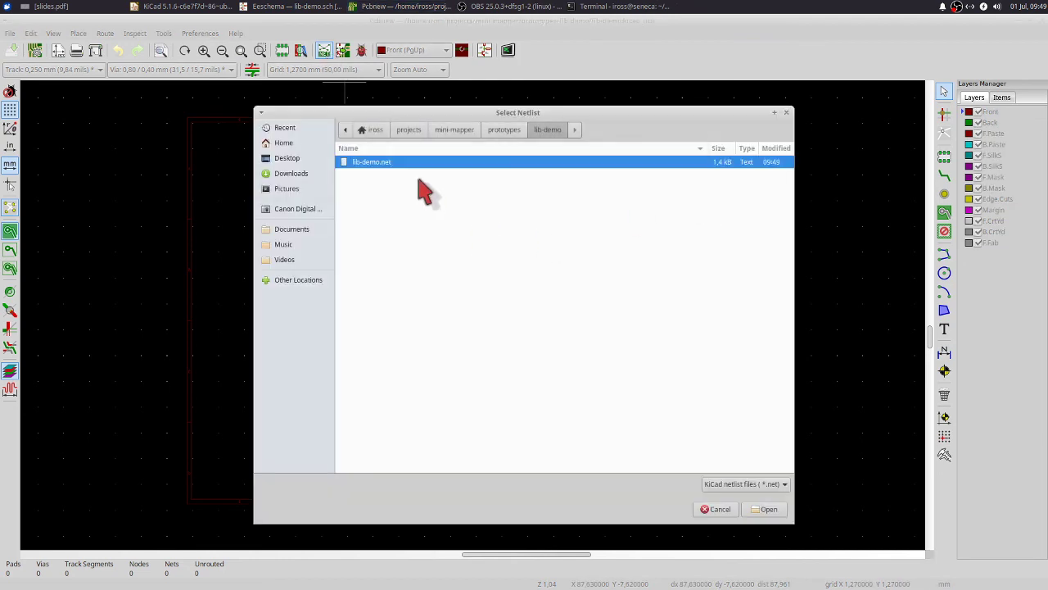
click(393, 174)
double_click(390, 163)
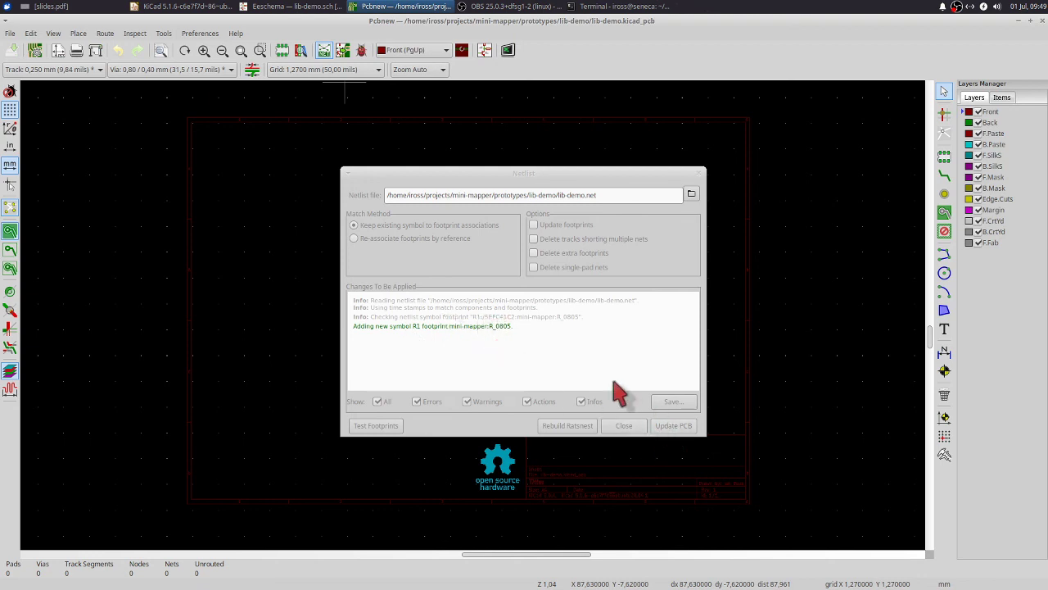
click(485, 388)
click(665, 426)
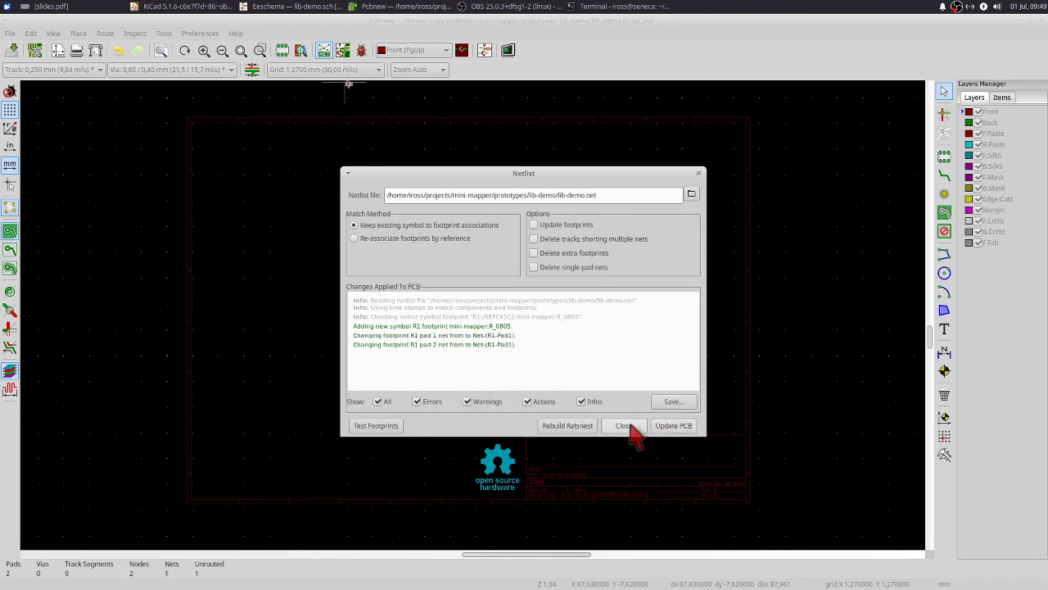
- Close the netlist dialog and place the R1 footprint inside the drawing sheet at about X 135.89 mm, Y 88.9 mm
click(624, 425)
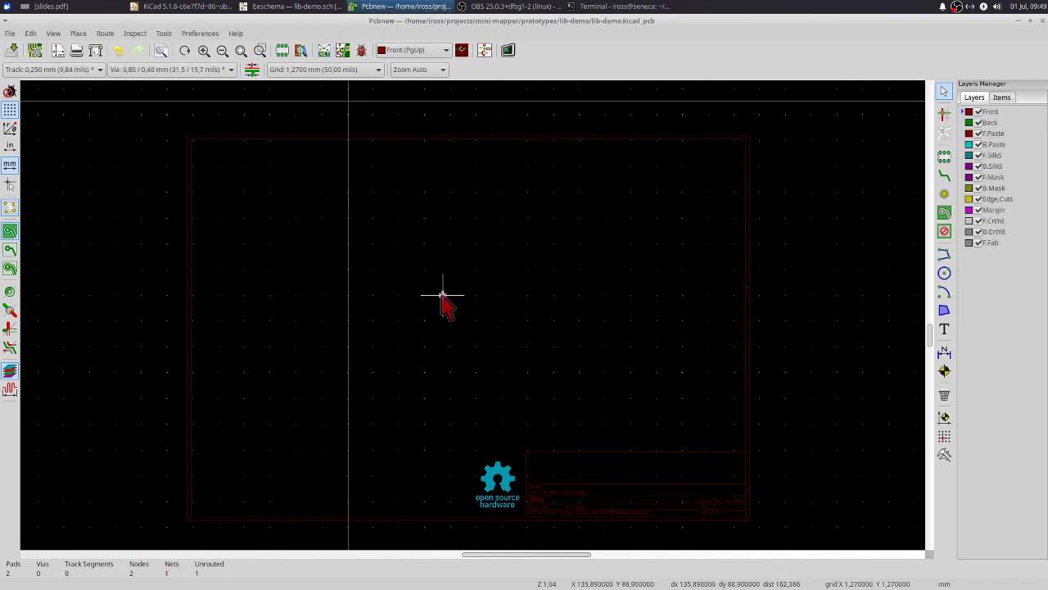
scroll(469, 316, up, 2)
scroll(469, 315, up, 10)
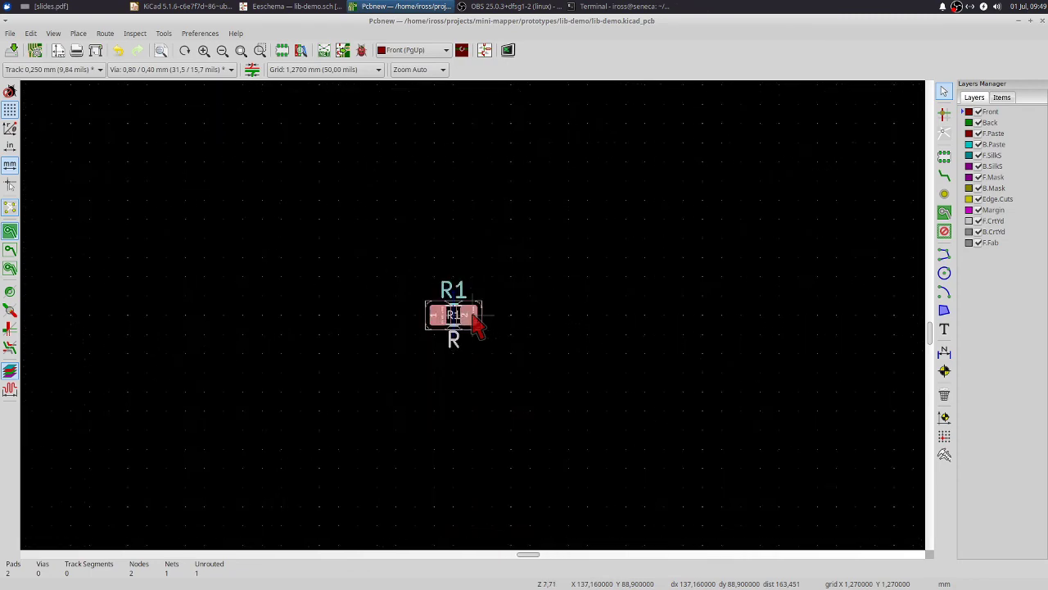
click(432, 322)
click(550, 281)
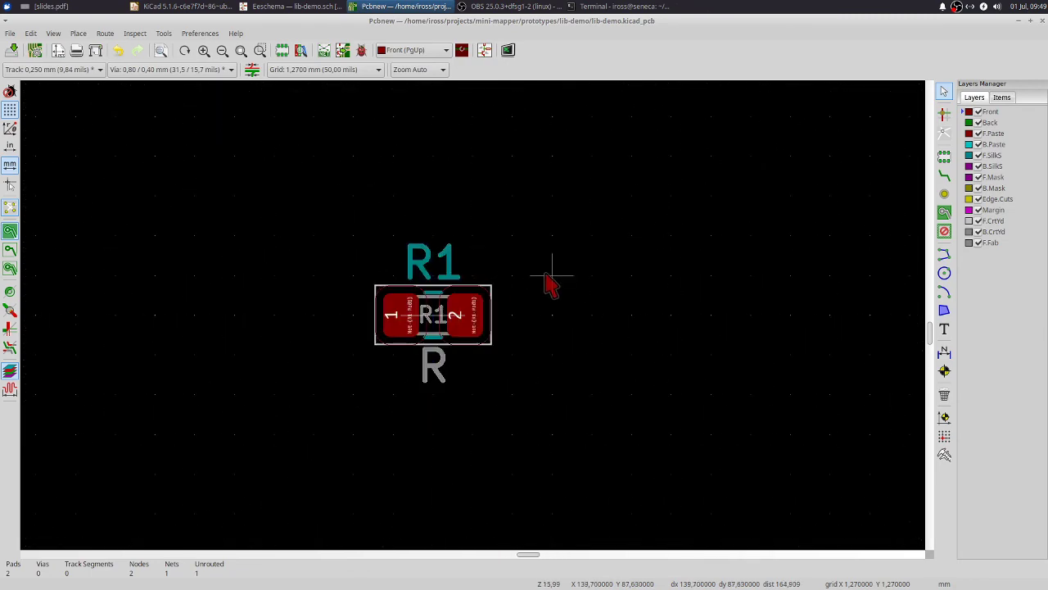
- Inspect the placed resistor R1 in the 3D Viewer from tilted and rotated angles, and close the viewer
click(53, 34)
click(72, 95)
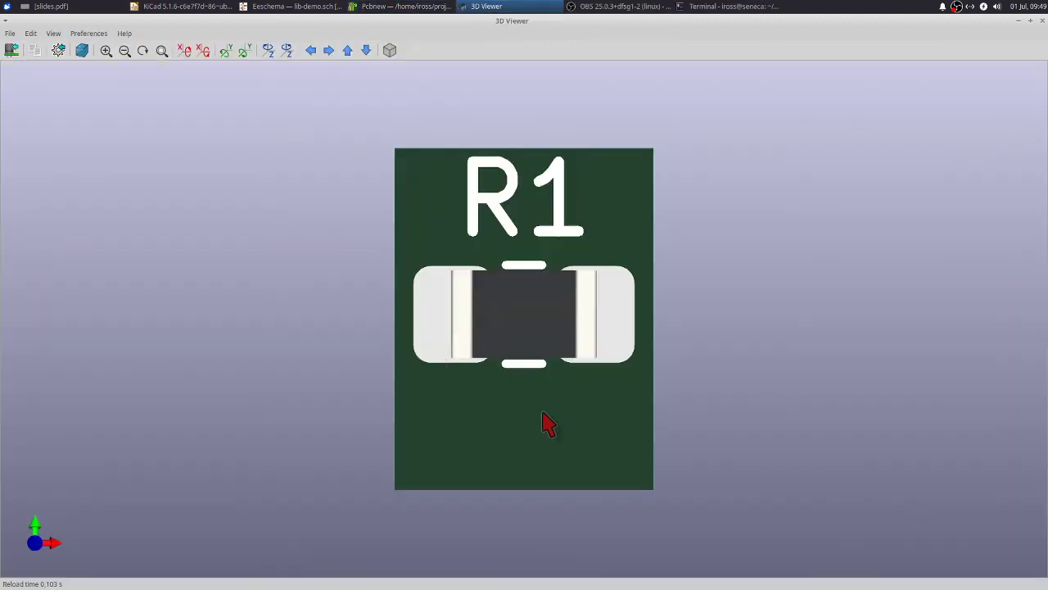
drag(549, 423, 565, 245)
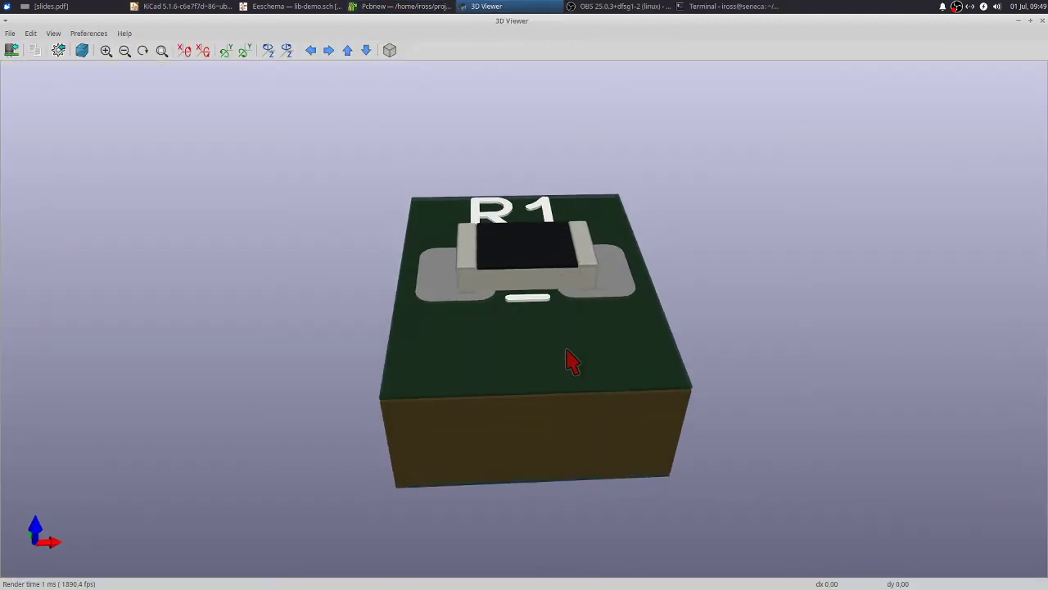
drag(643, 373, 596, 385)
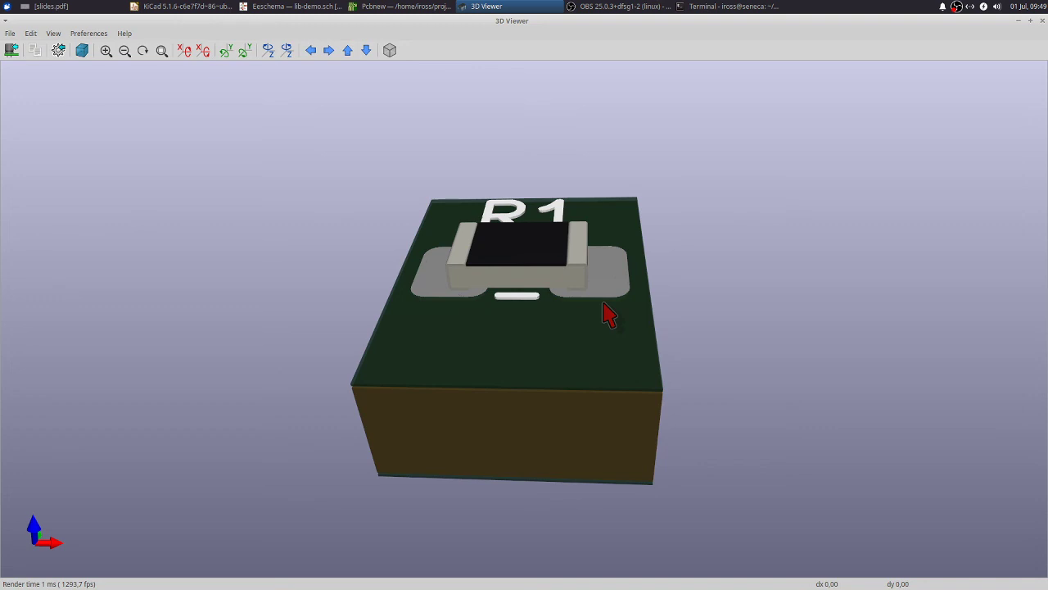
drag(449, 340, 577, 340)
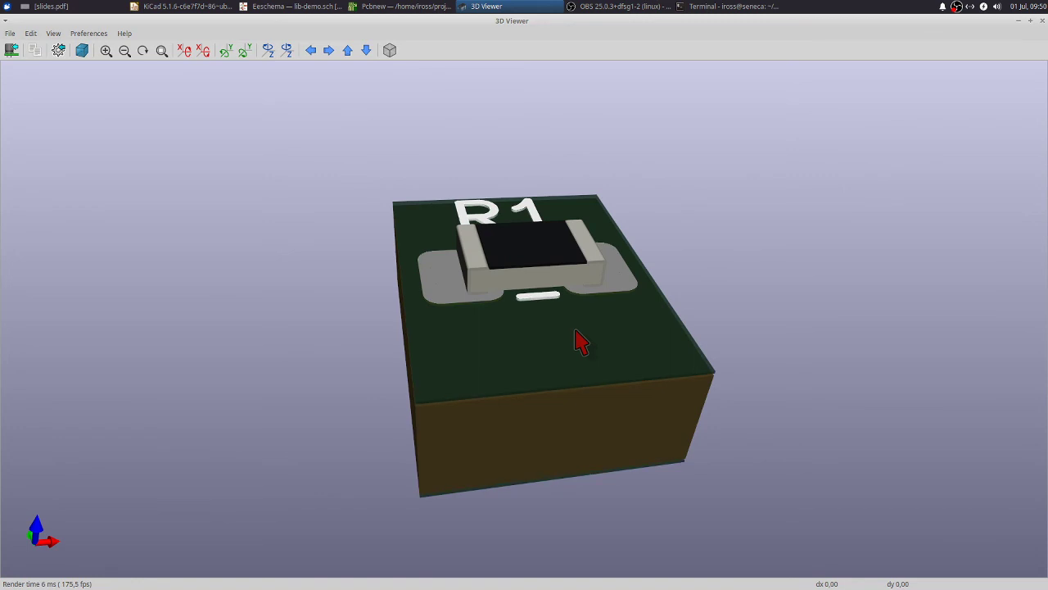
click(1042, 21)
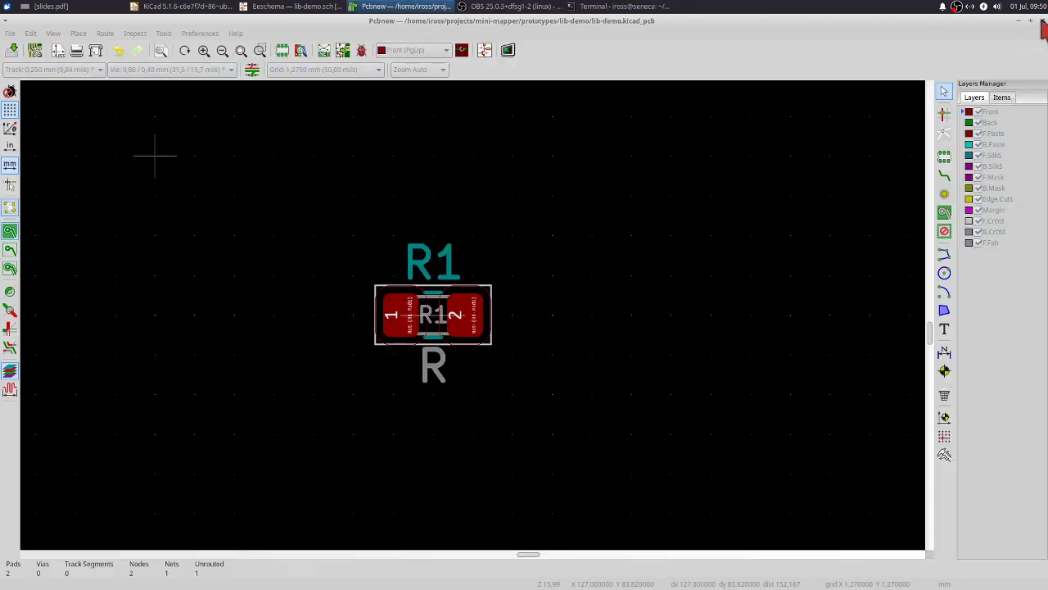